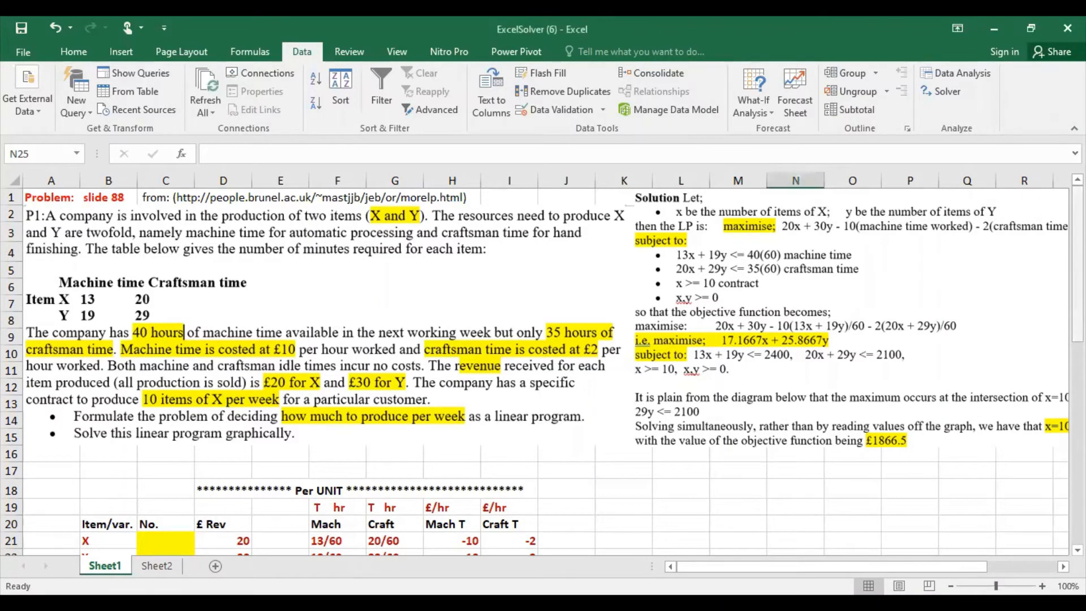
Examine the per-unit table for items X and Y, including the quantity cells C21:C22, and the formulated model below it.
scroll(183, 332, "down", 3)
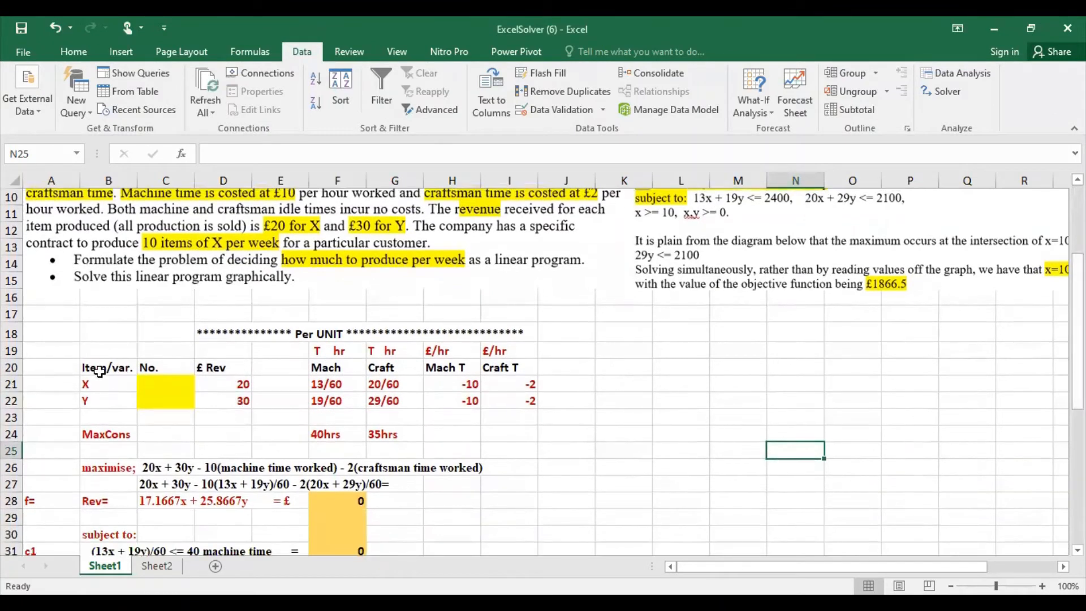
left_click(94, 401)
left_click(105, 381)
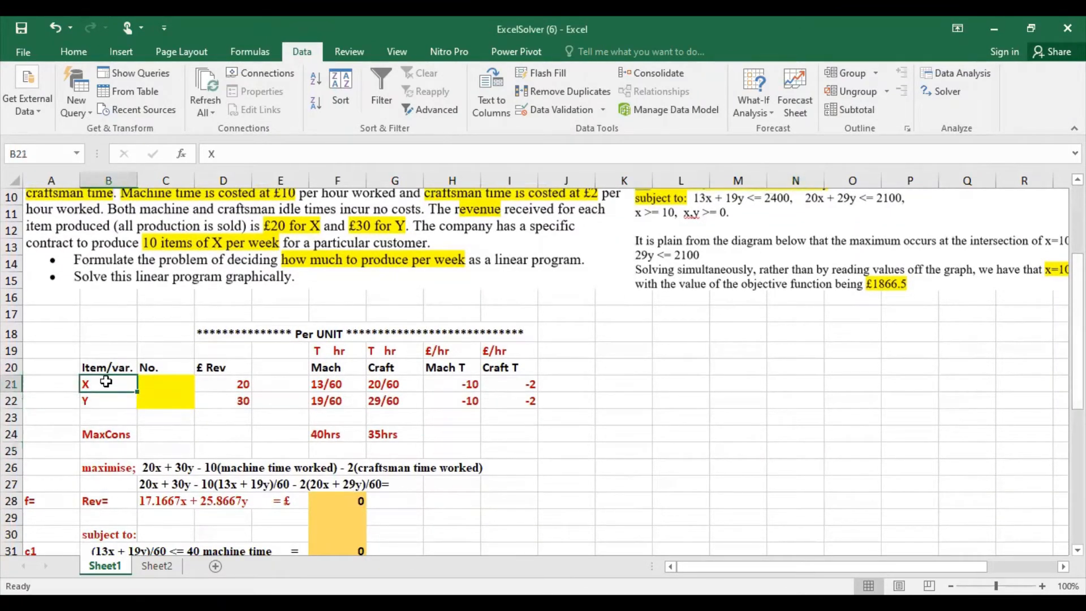
left_click(158, 386)
left_click(153, 367)
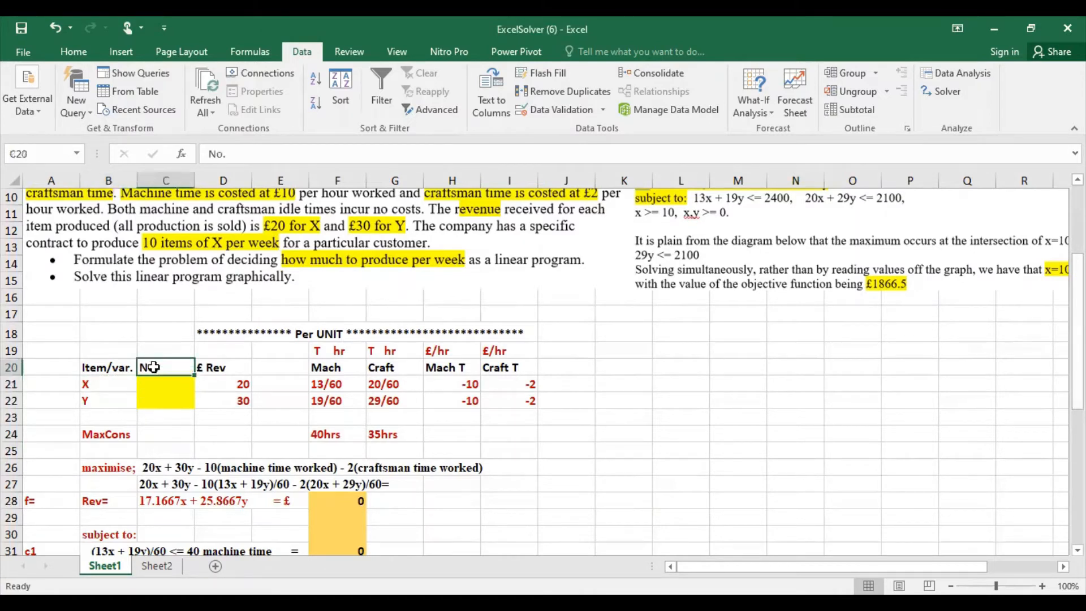
left_click(157, 385)
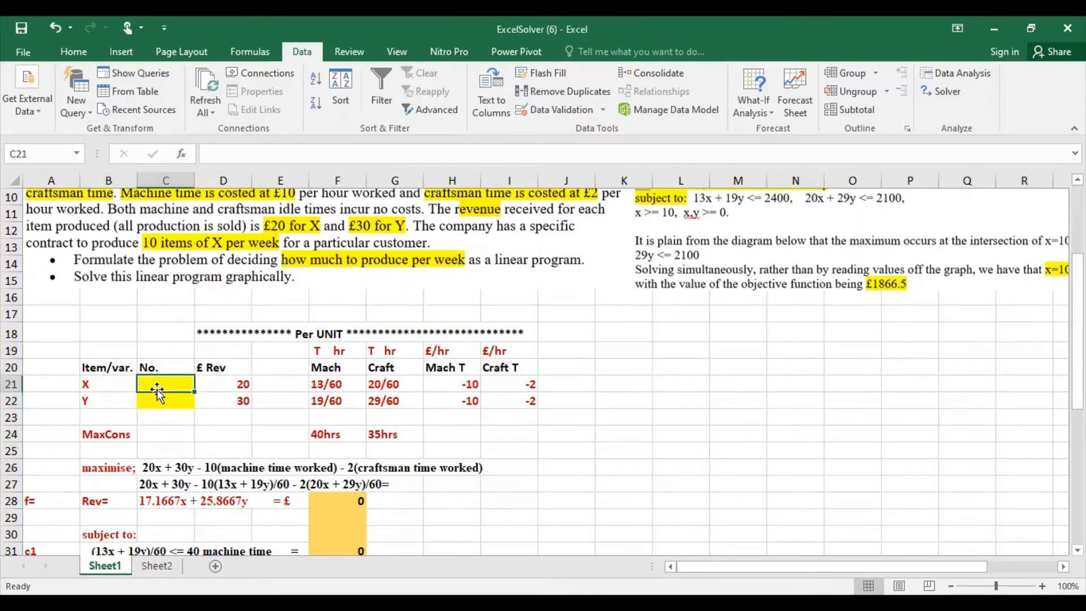
left_click(162, 399)
left_click(163, 388)
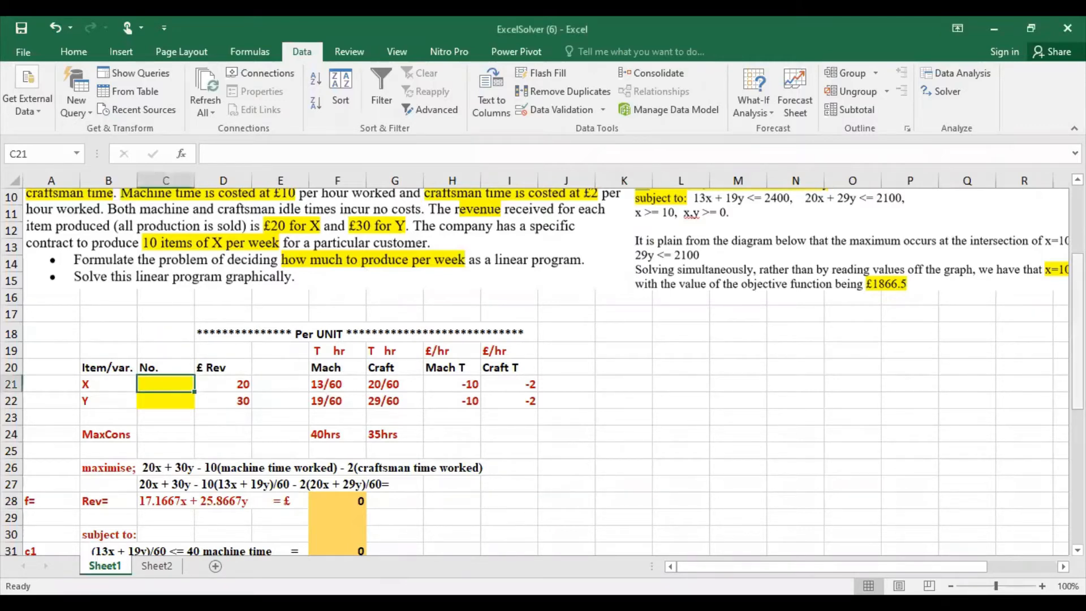
scroll(863, 305, "up", 1)
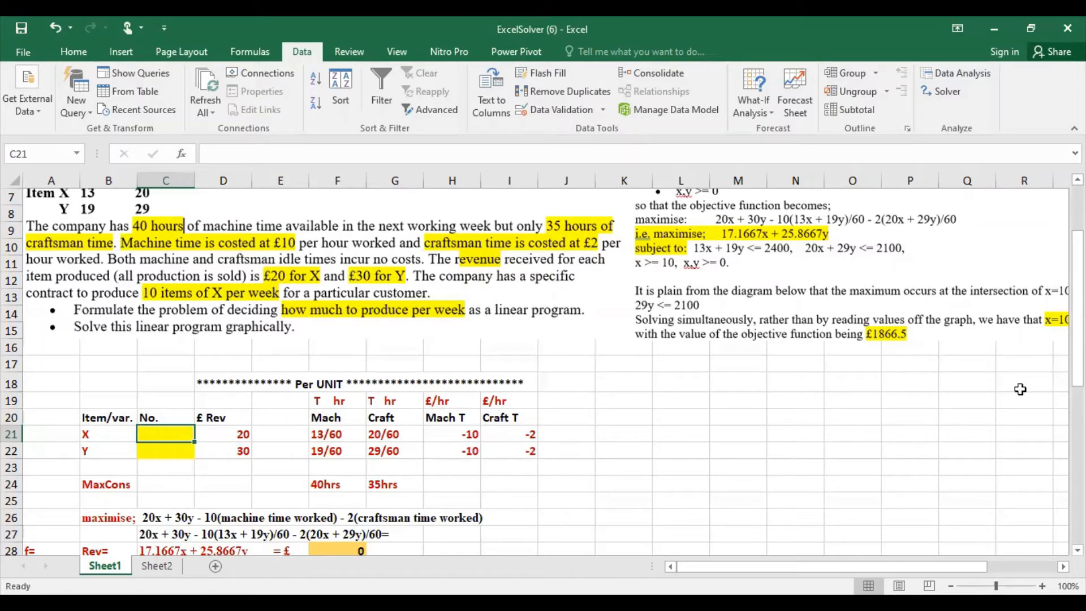
scroll(715, 405, "down", 1)
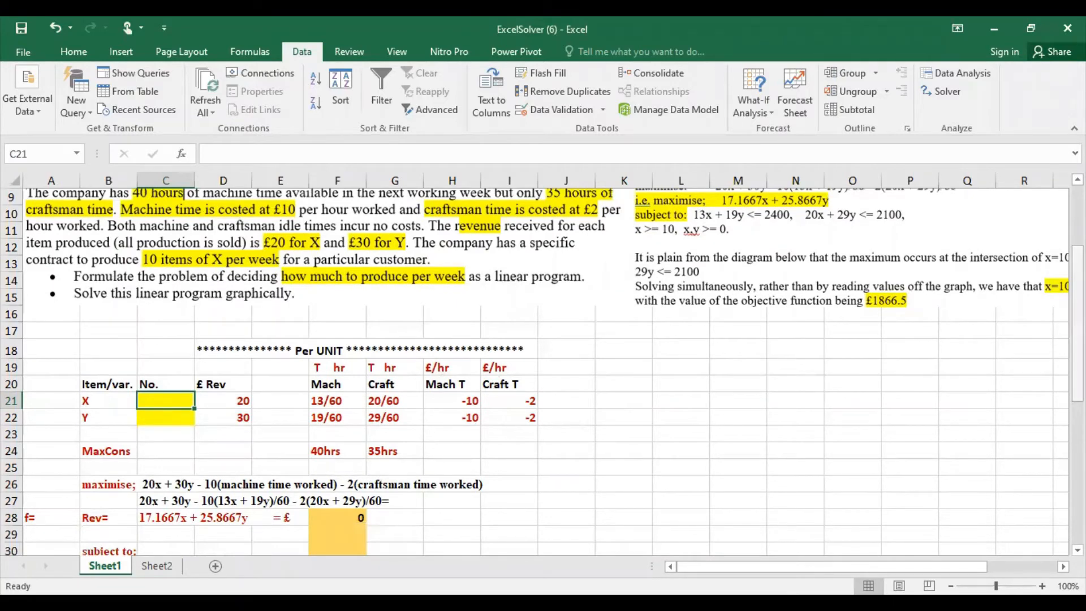
scroll(577, 419, "down", 2)
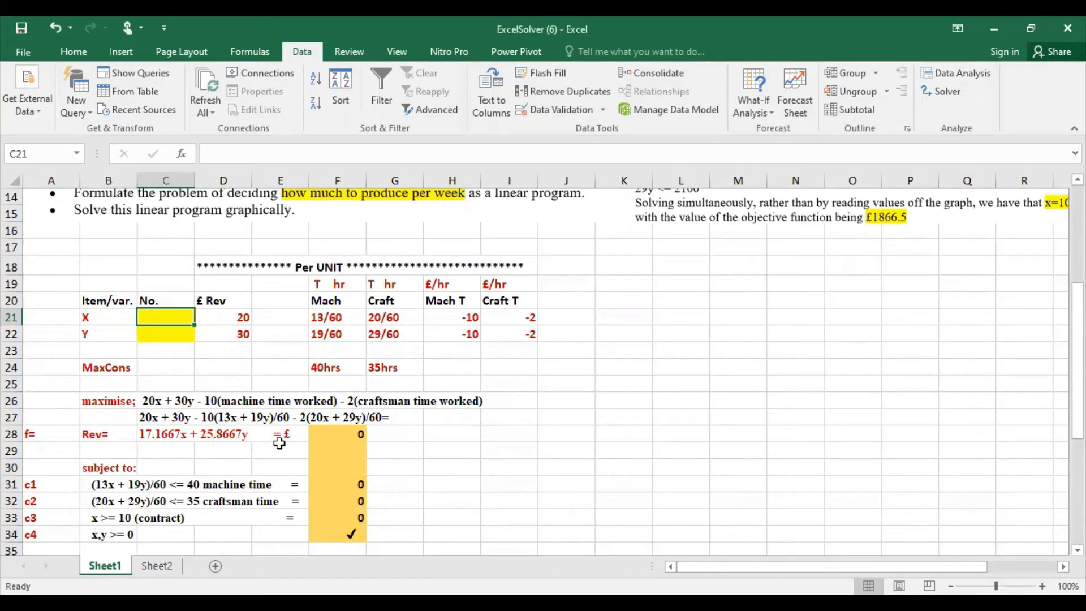
Inspect the formulas behind the revenue objective in F28 and the machine time constraint in F31.
double_click(335, 433)
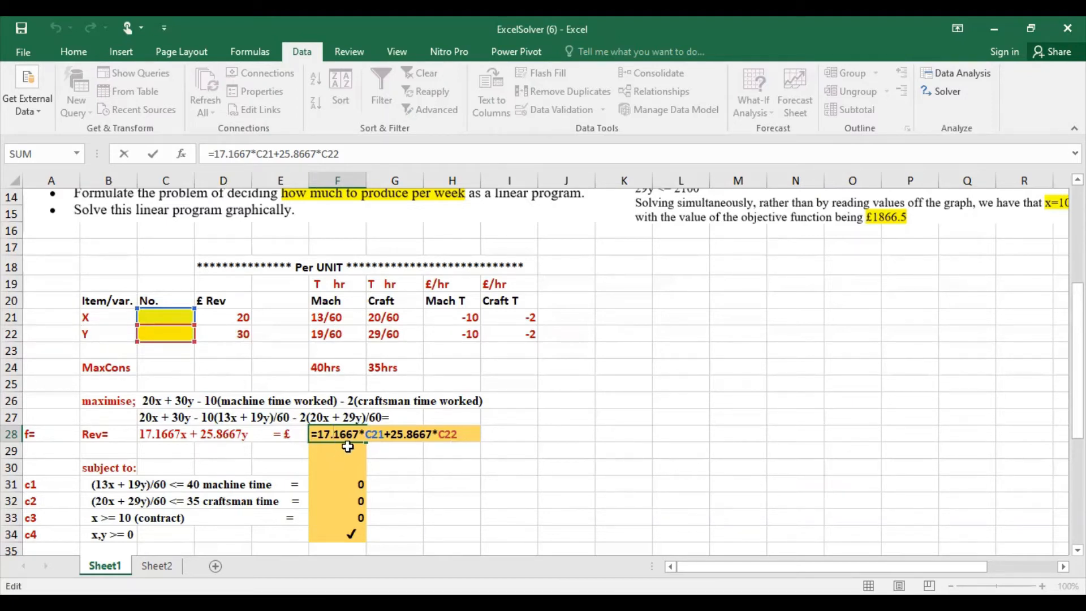
key("Return")
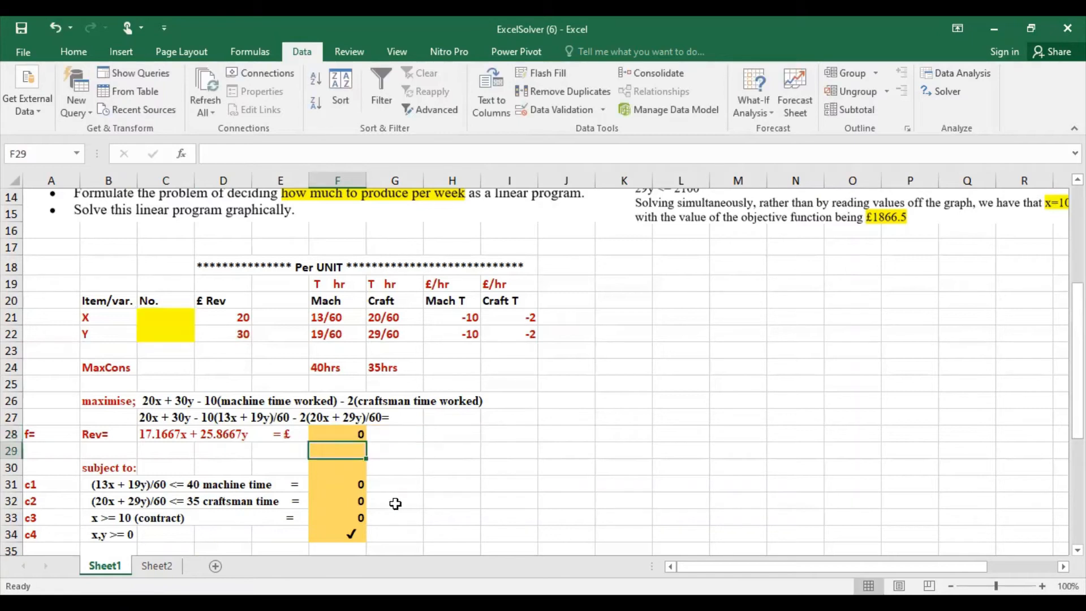
double_click(360, 487)
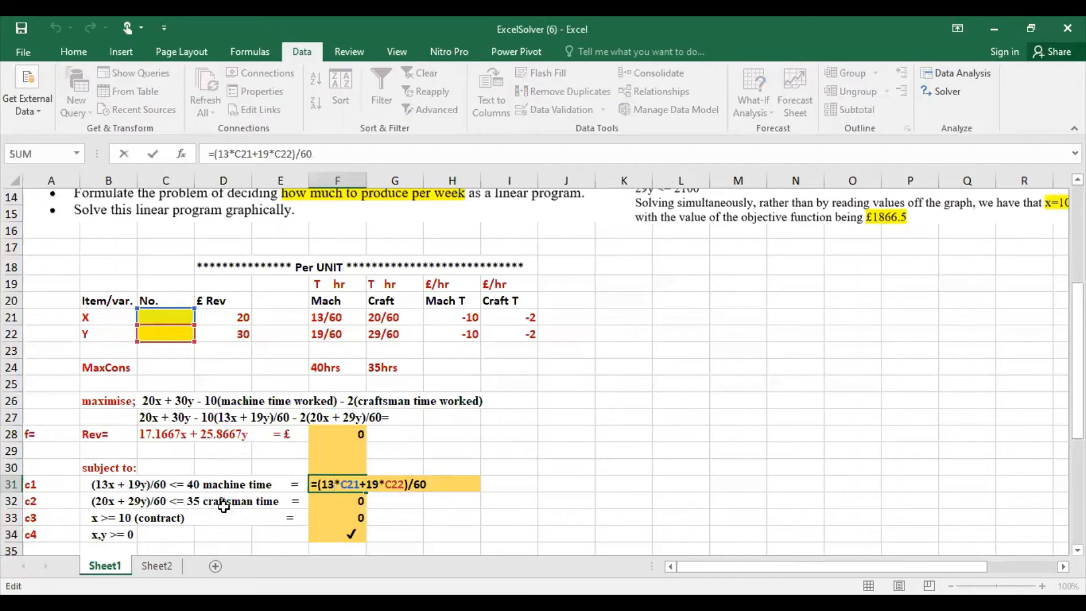
left_click(167, 314)
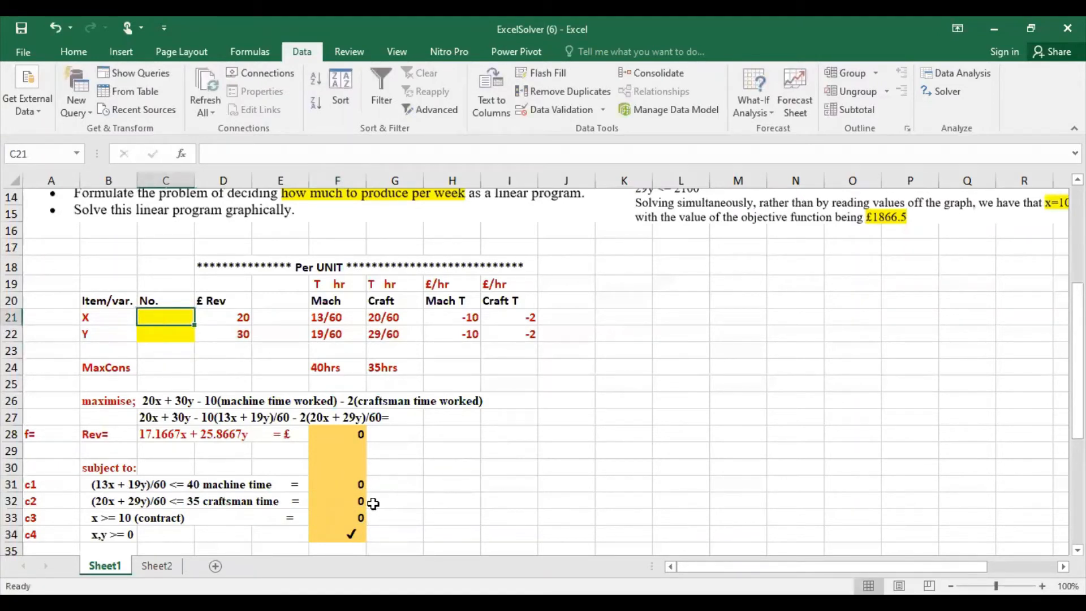
left_click(351, 484)
double_click(360, 485)
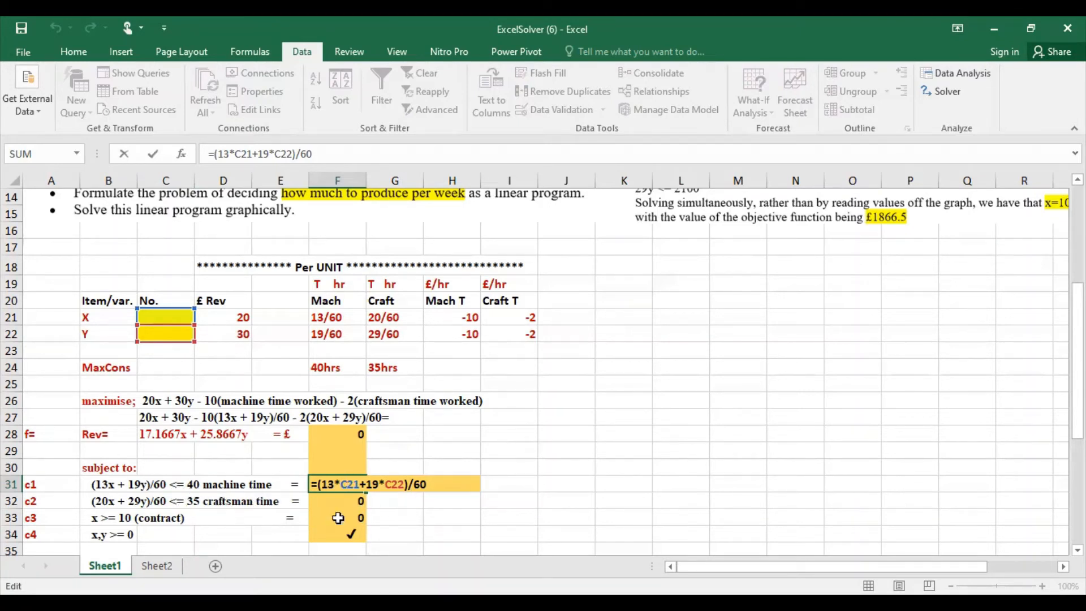
key("Escape")
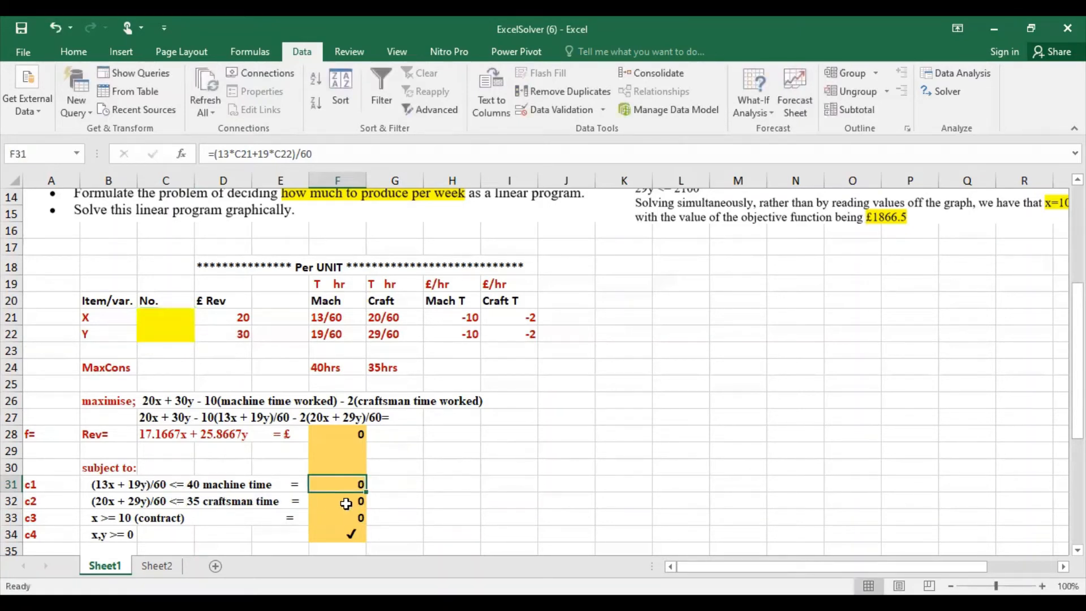
Inspect the formulas of the craftsman time constraint in F32 and the contract constraint in F33, plus the non-negativity entry in F34.
double_click(346, 501)
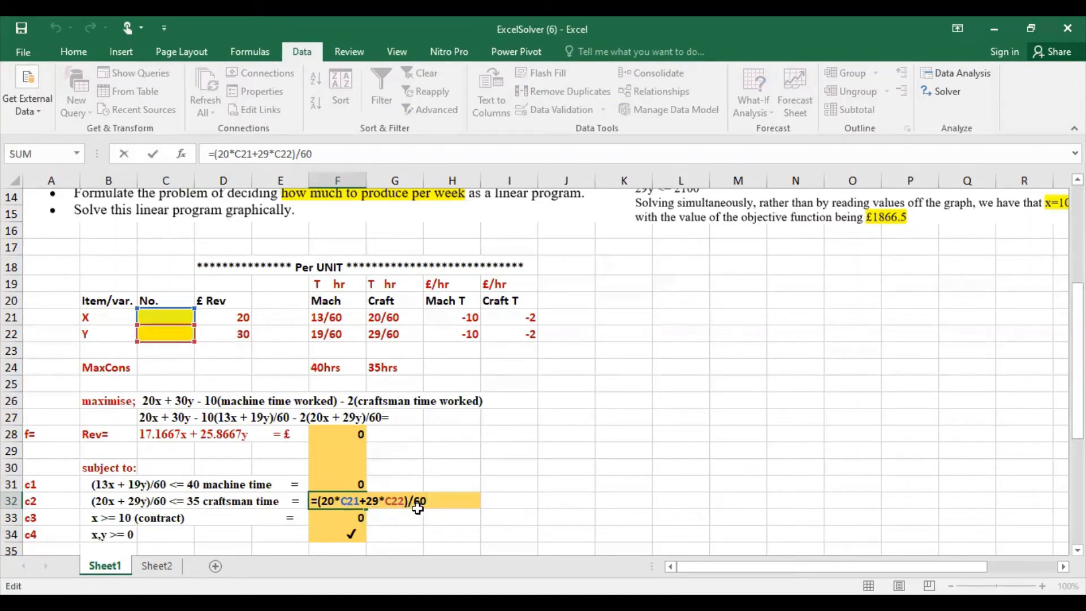
key("ctrl+Return")
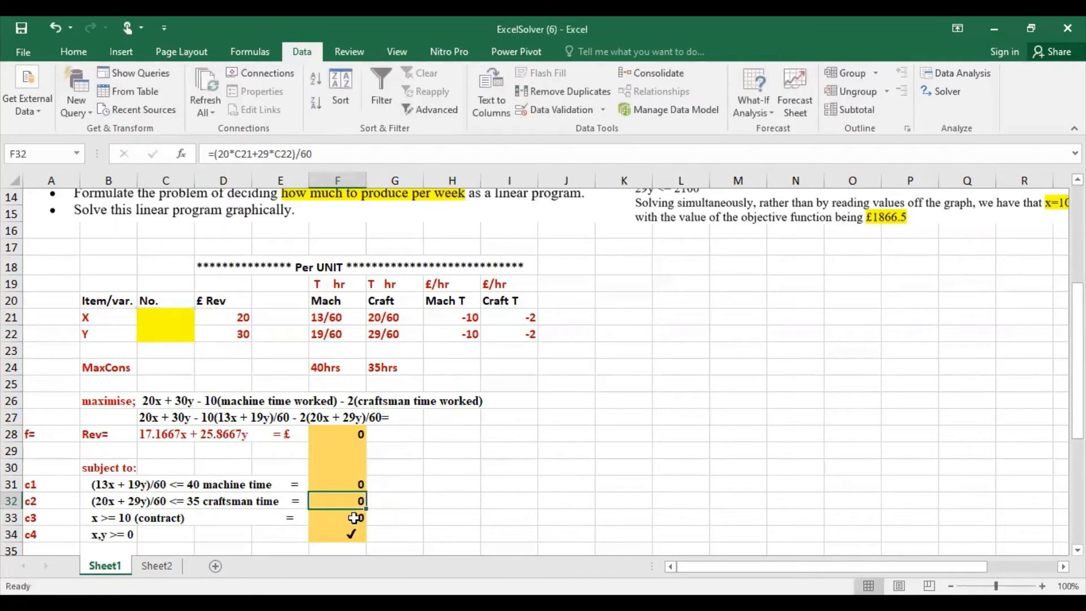
double_click(341, 518)
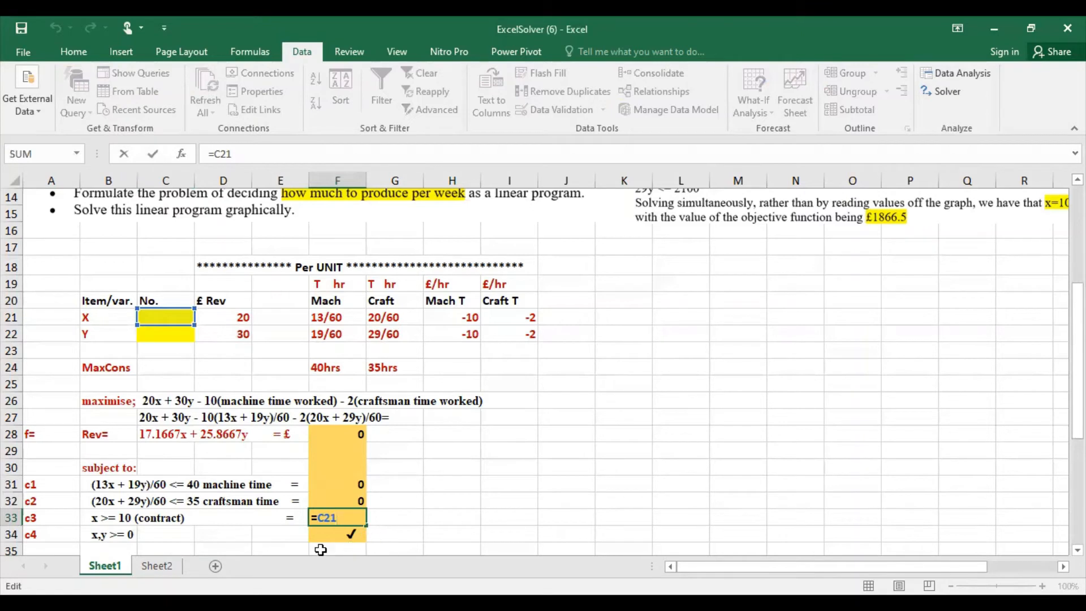
key("ctrl+Return")
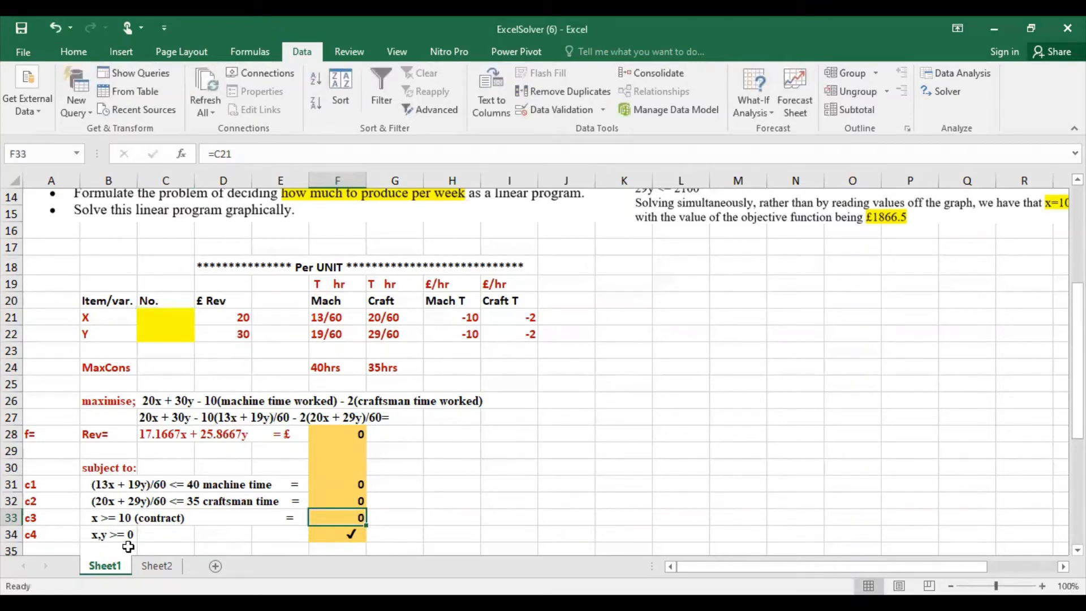
left_click(322, 538)
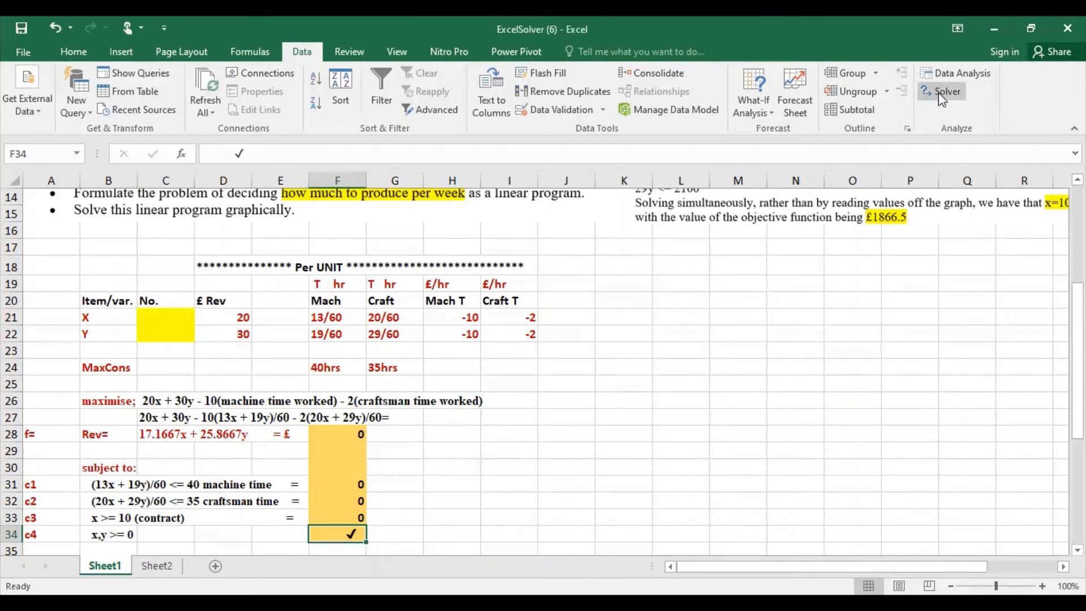
Open Solver and set its objective to the revenue cell F28.
left_click(957, 86)
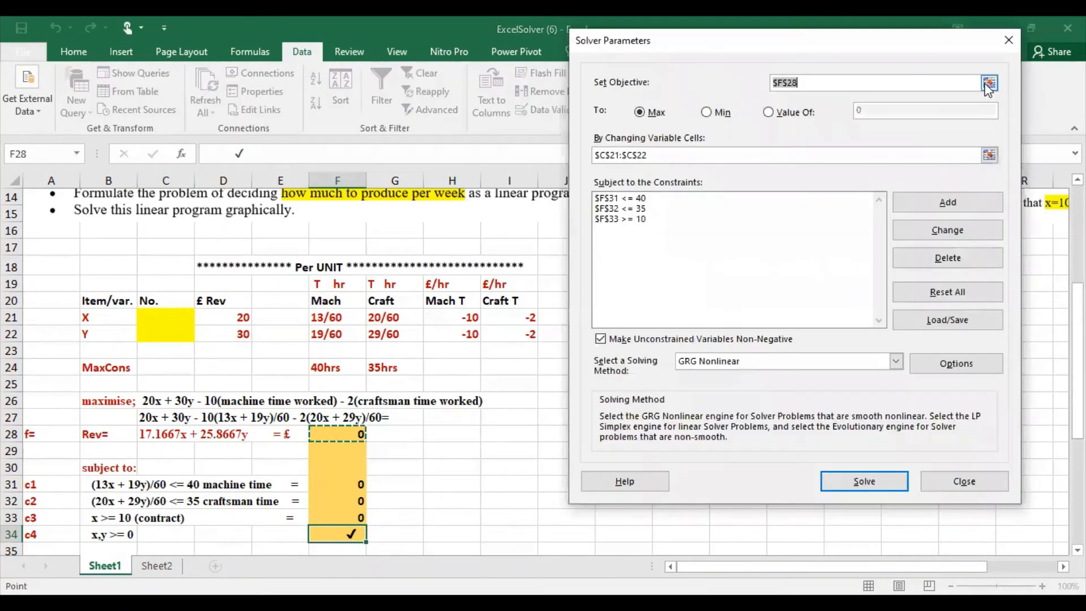
left_click(989, 84)
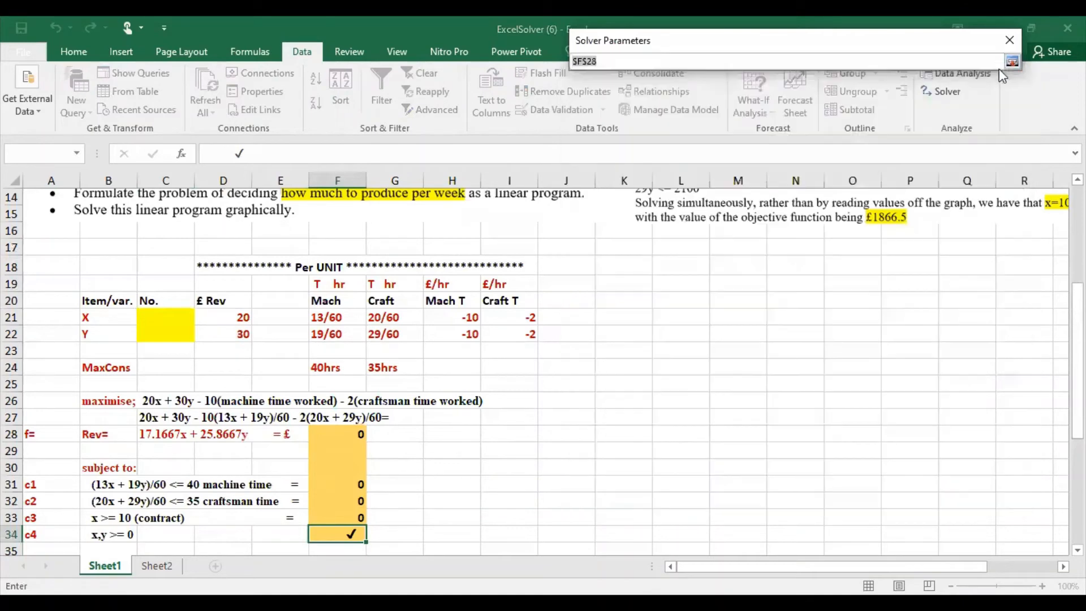
left_click(1011, 62)
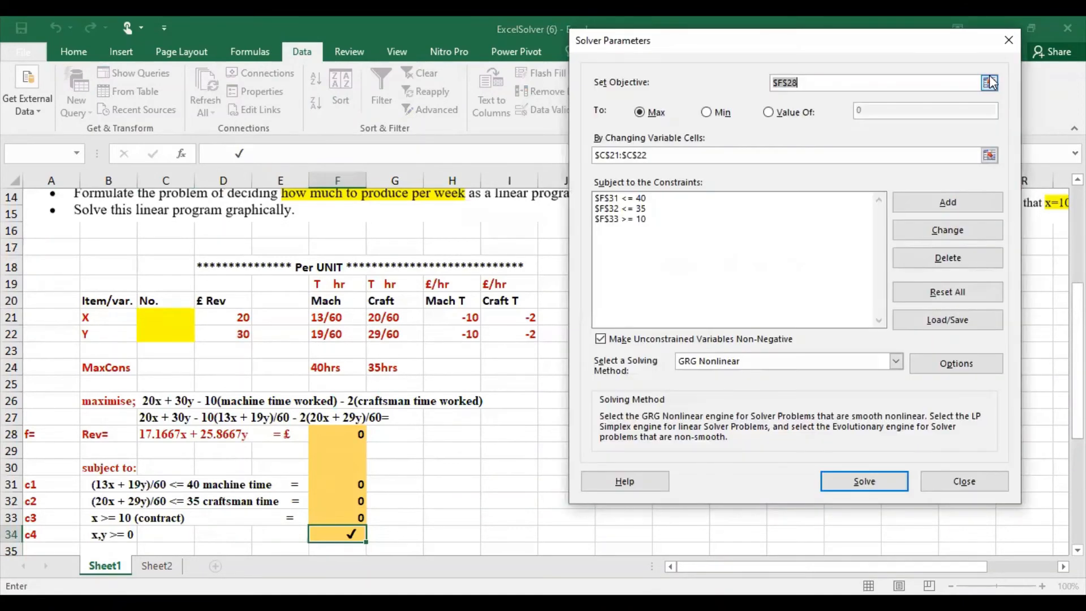
left_click(989, 83)
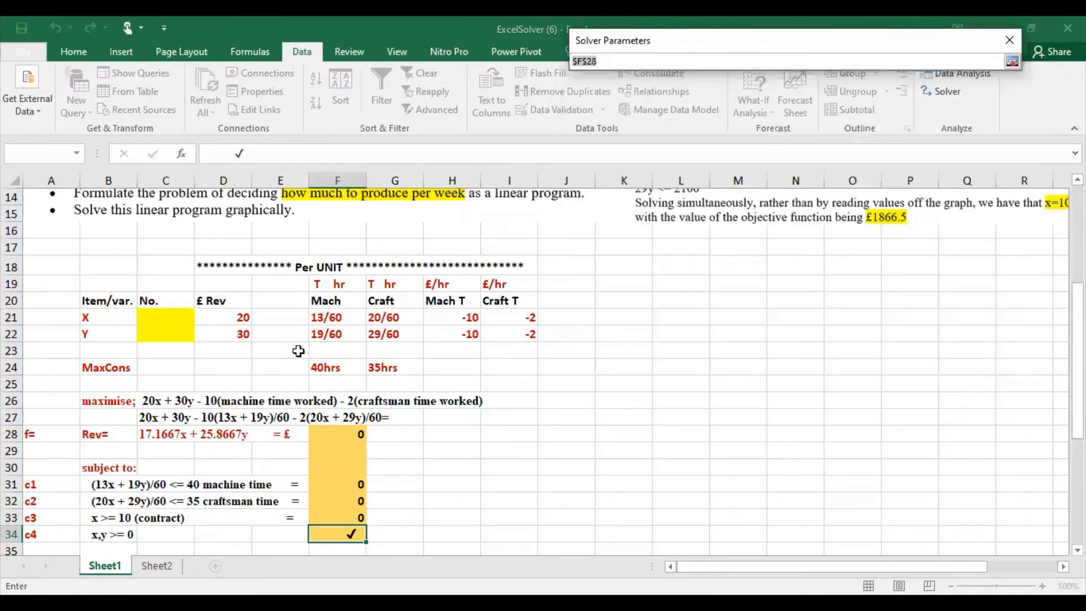
left_click(316, 434)
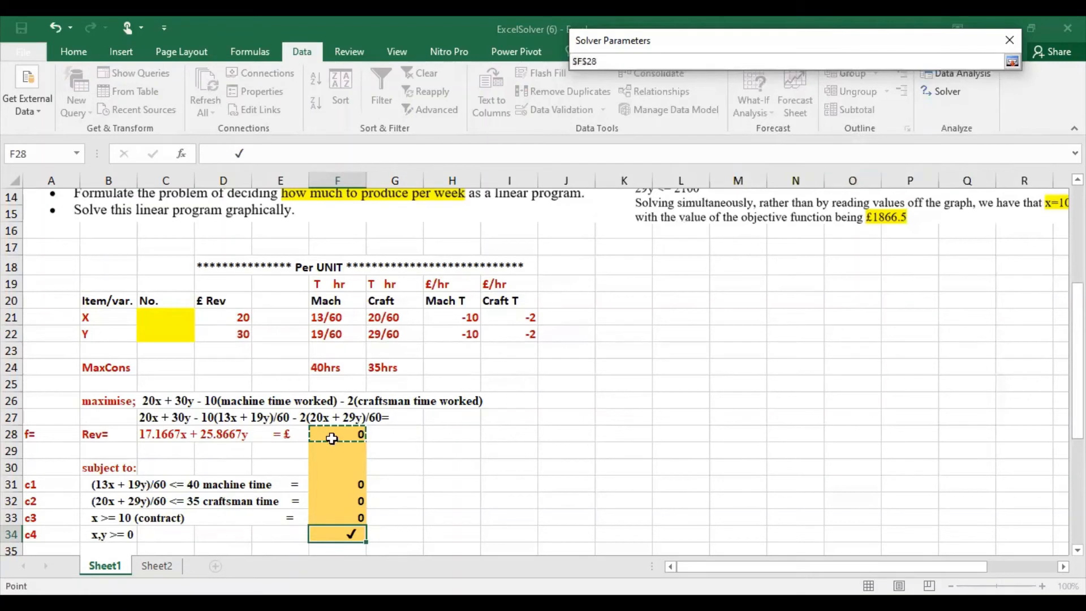
left_click(1011, 61)
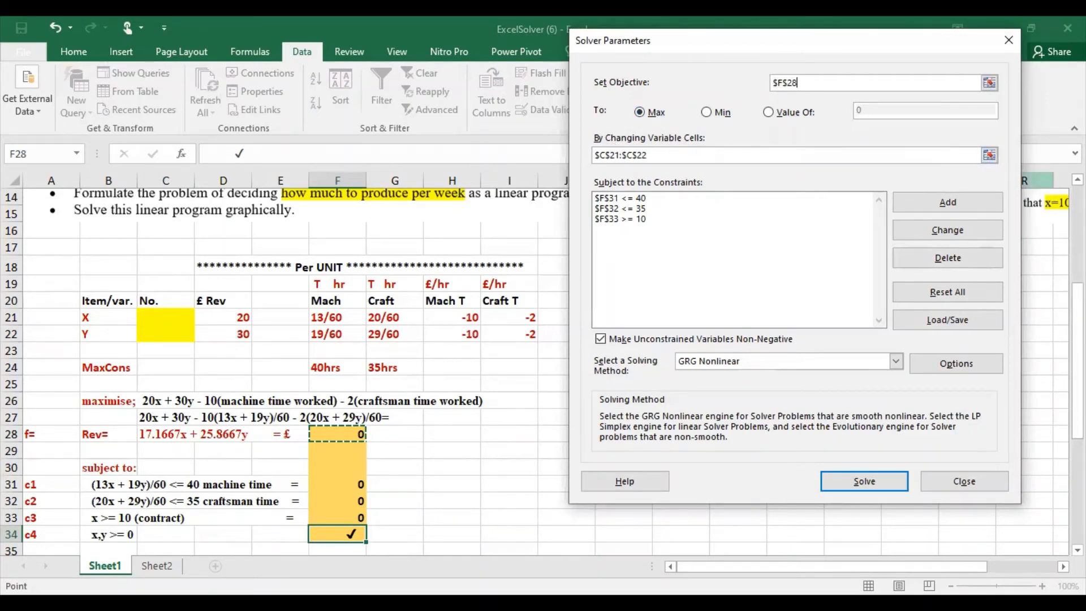
Set the Solver's changing variable cells to the X and Y quantity cells C21:C22.
left_click(991, 158)
left_click(990, 155)
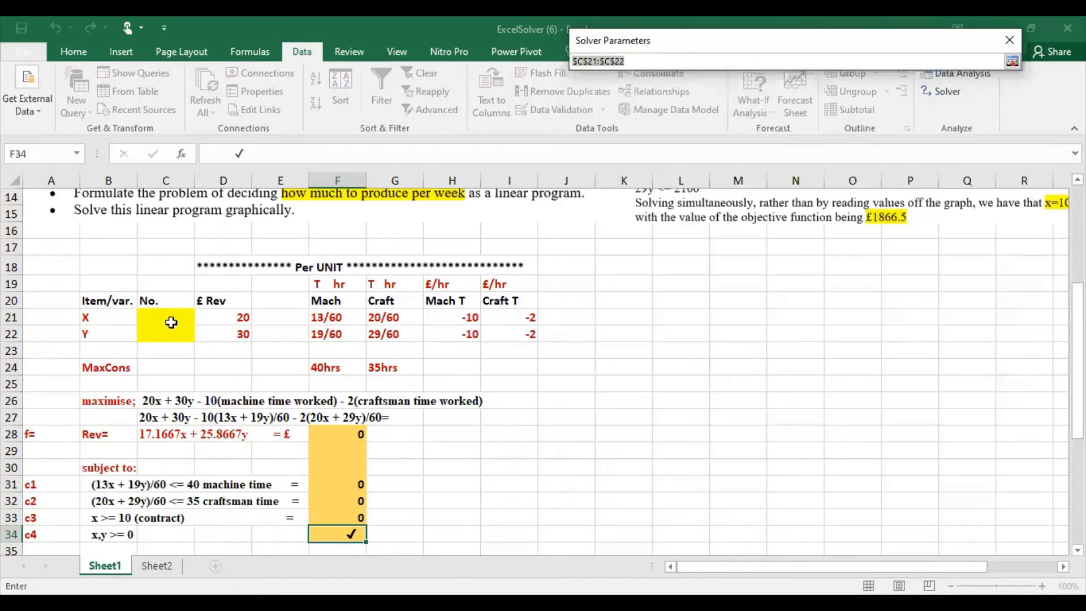
left_click_drag(171, 328, 170, 332)
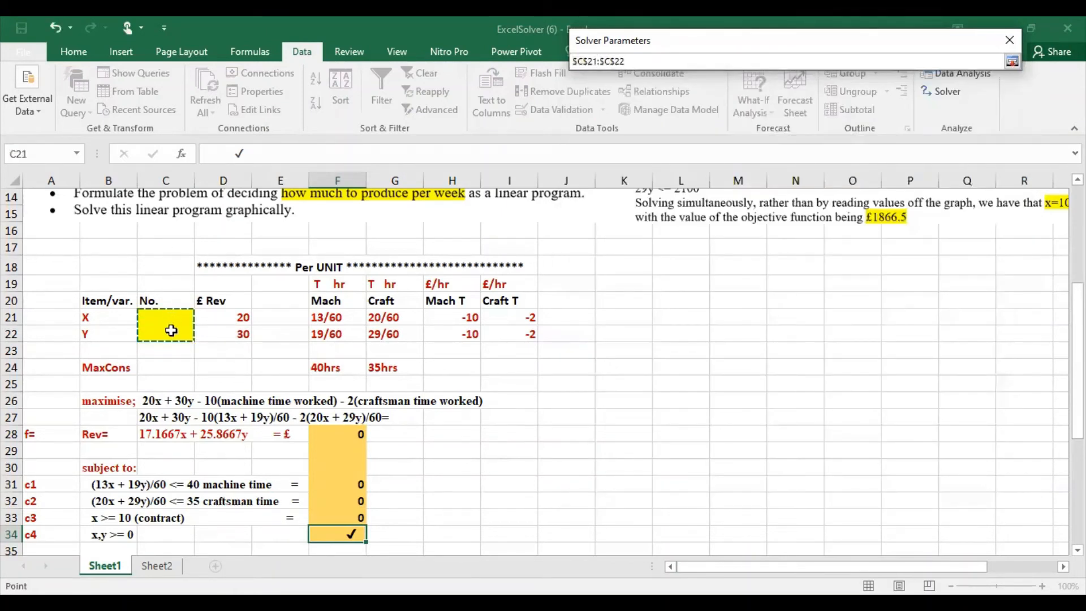
left_click(1012, 61)
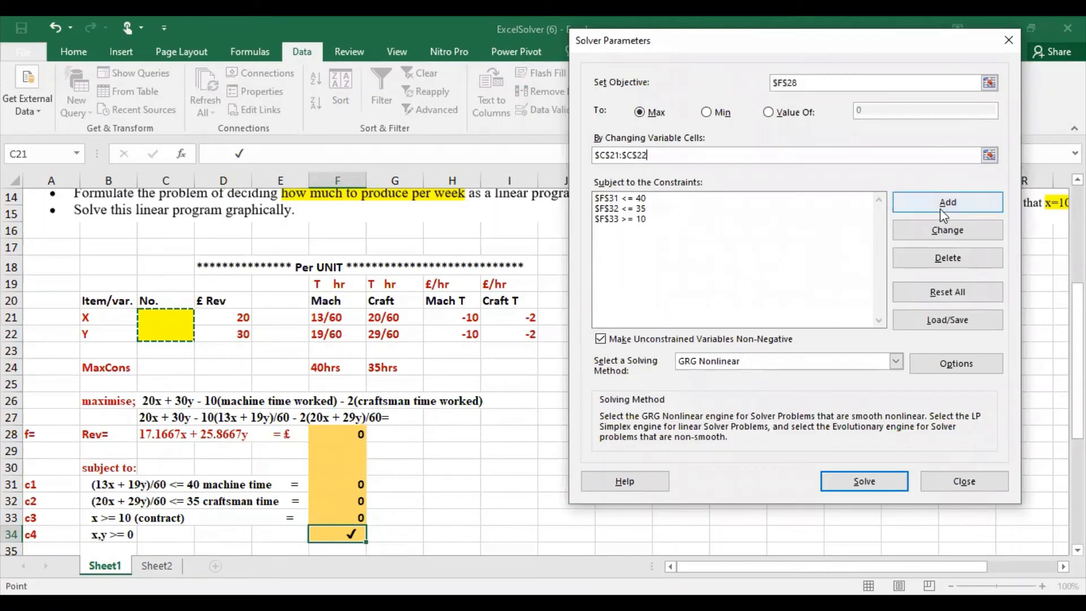
Delete the three existing Solver constraints on F31, F32 and F33.
left_click(632, 199)
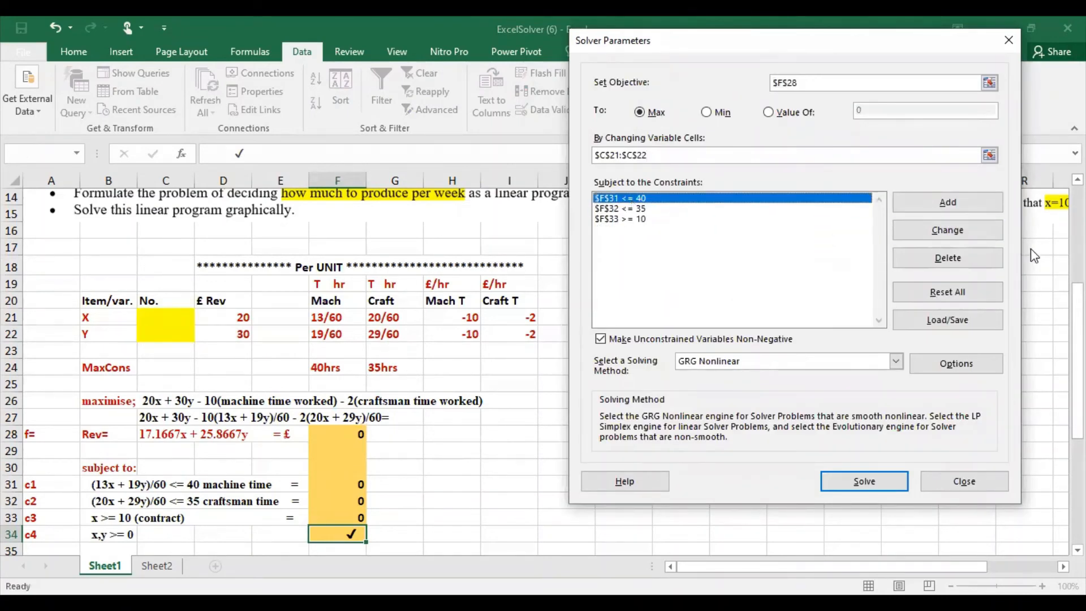
left_click(986, 261)
left_click(987, 261)
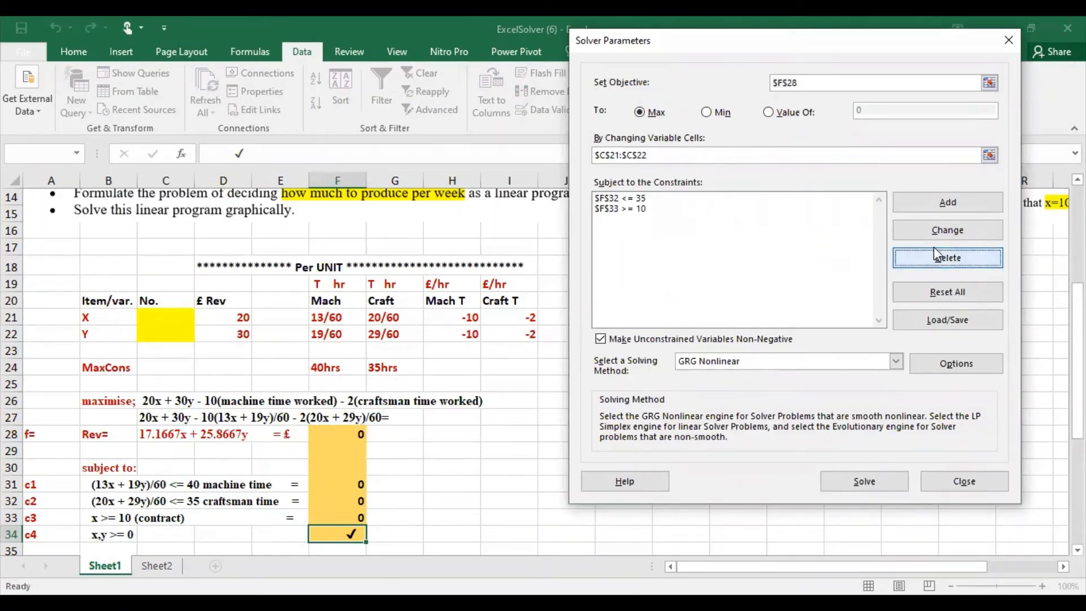
left_click(618, 199)
left_click(927, 264)
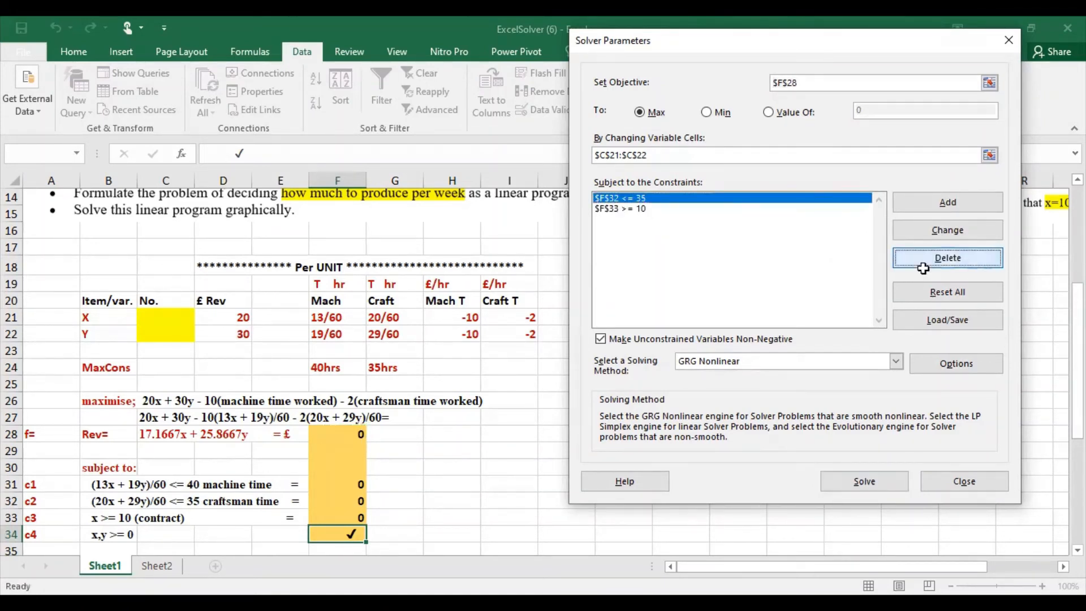
left_click(618, 202)
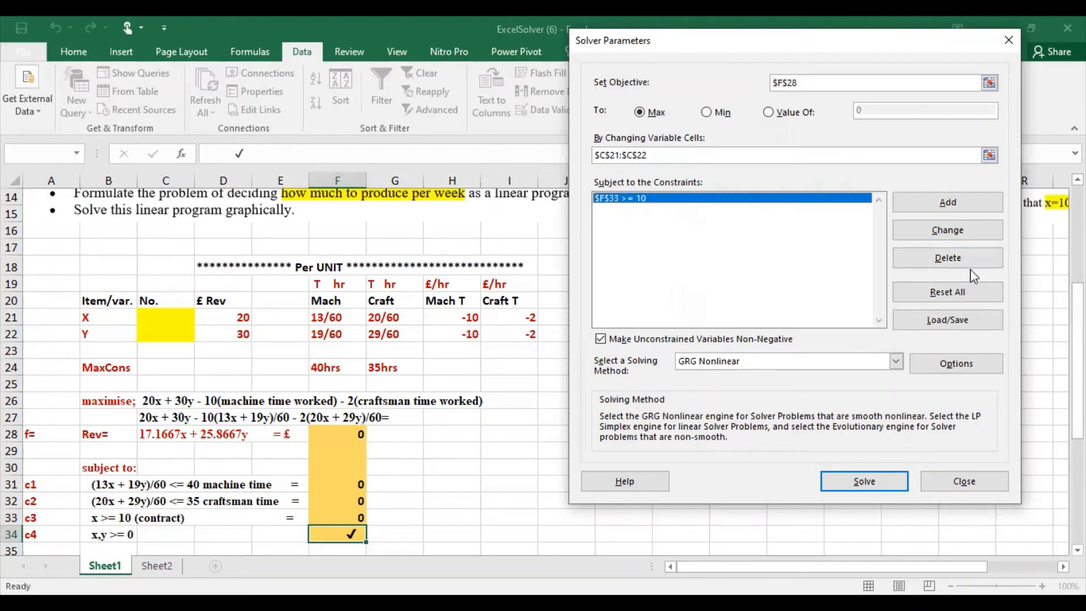
left_click(950, 265)
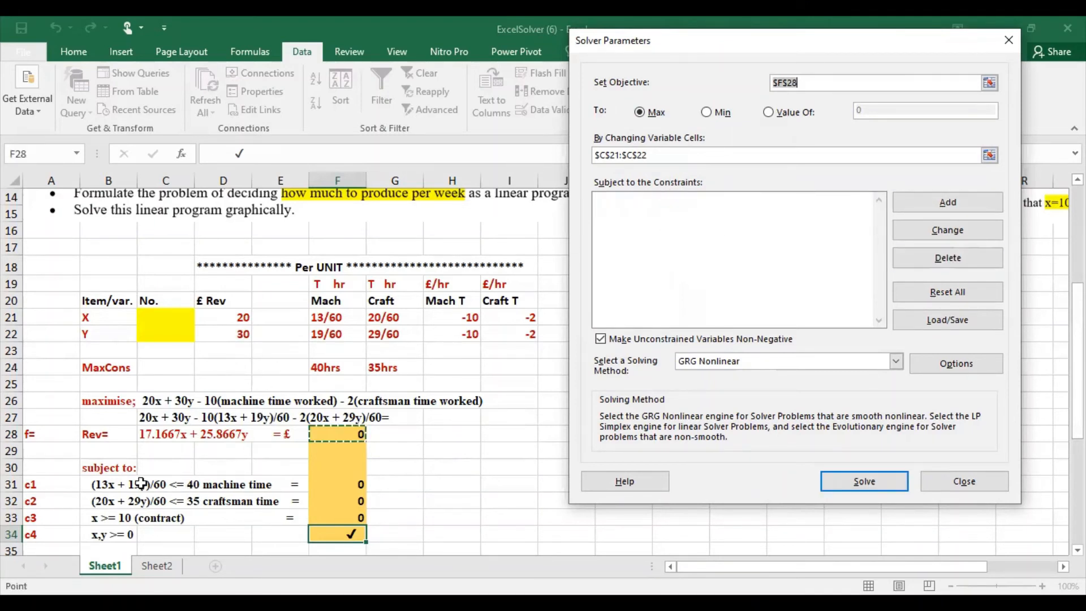
Add a Solver constraint limiting the machine time cell F31 to <= 40.
left_click(941, 204)
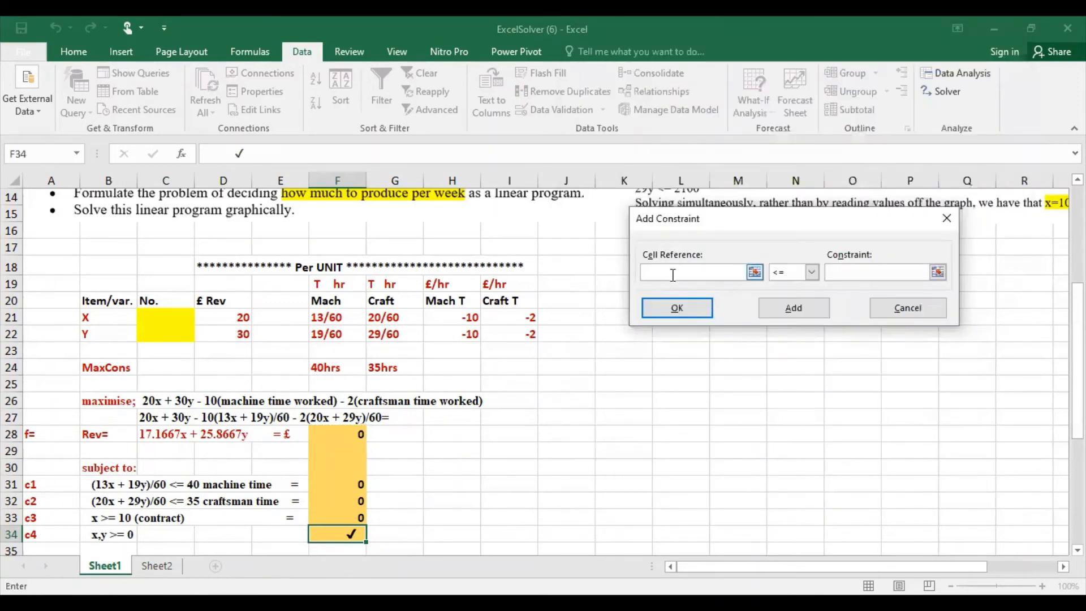
left_click(321, 483)
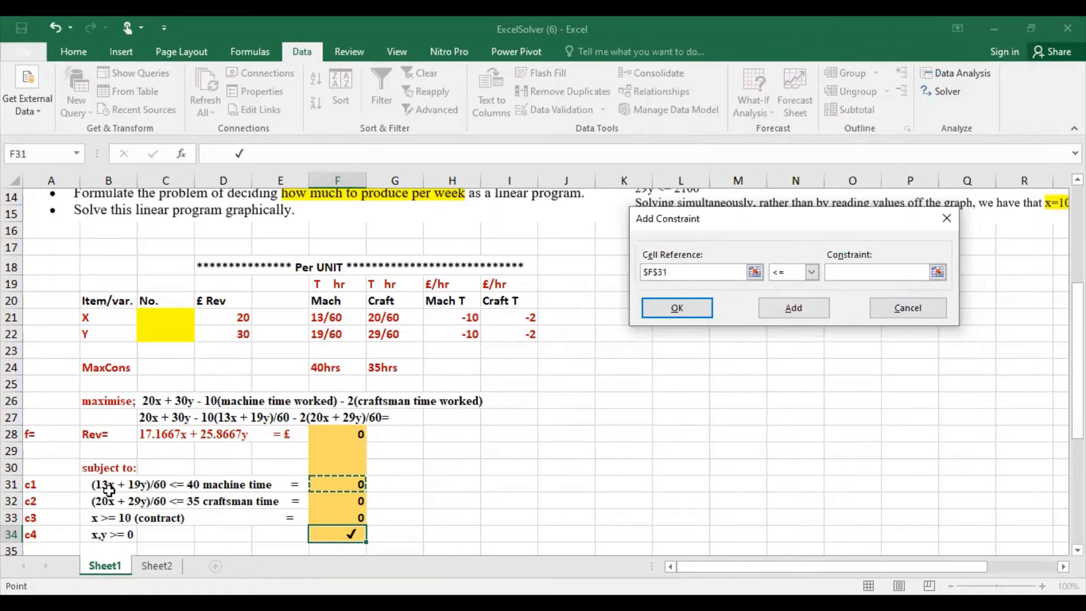
left_click(937, 273)
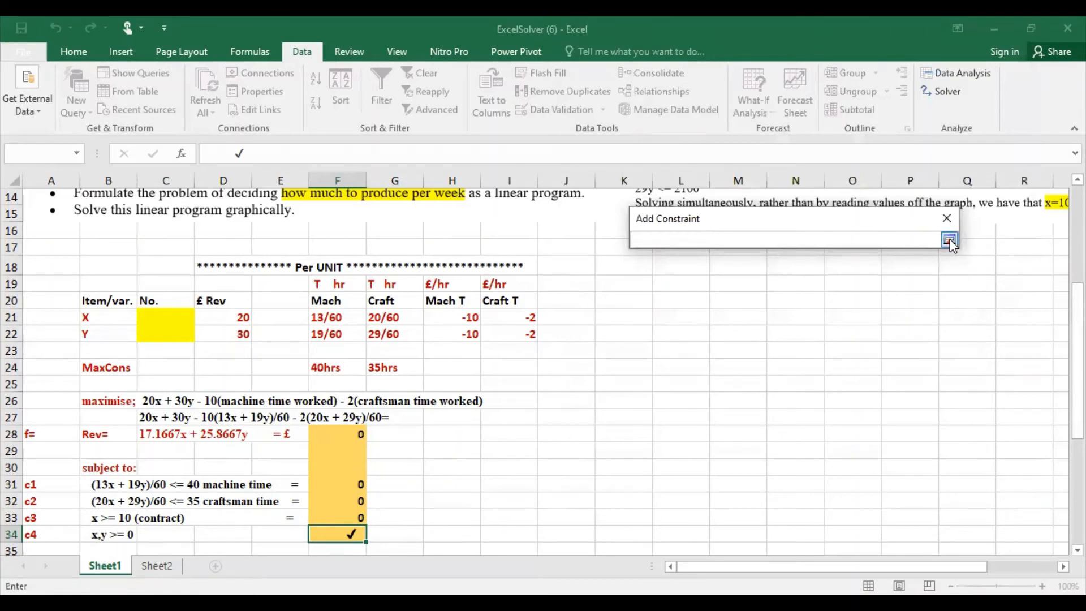
left_click(948, 240)
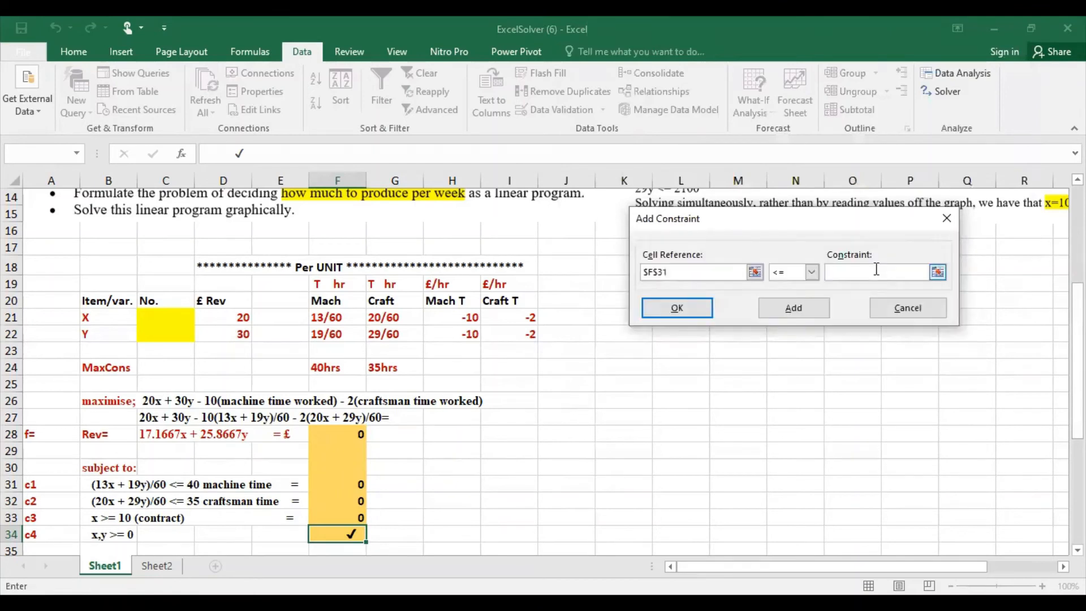
left_click(812, 272)
left_click(842, 271)
type("40")
left_click(793, 308)
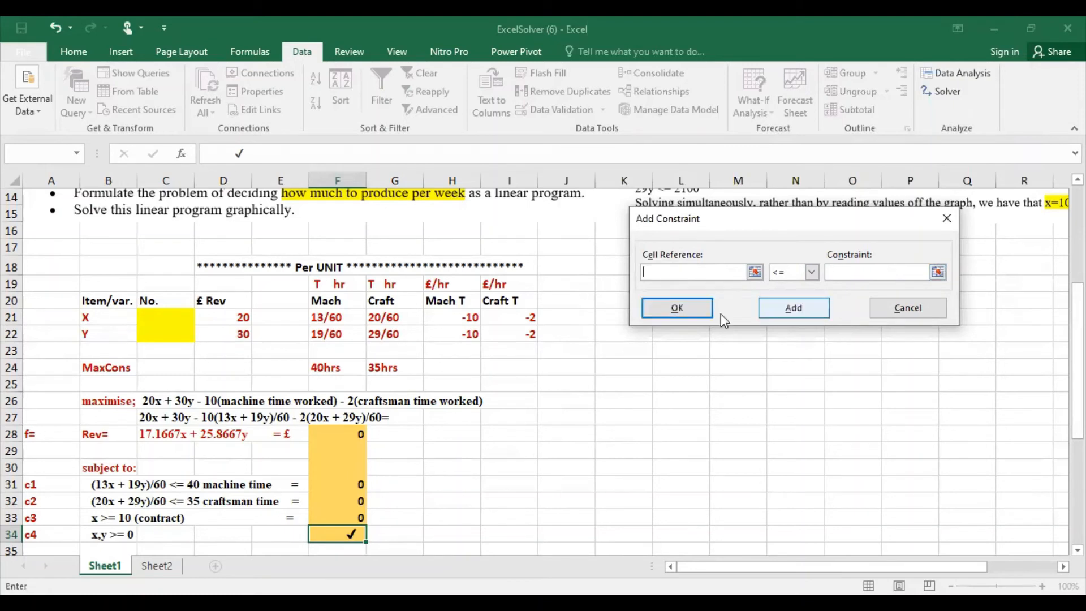
Add a Solver constraint limiting the craftsman time cell F32 to <= 35.
left_click(754, 274)
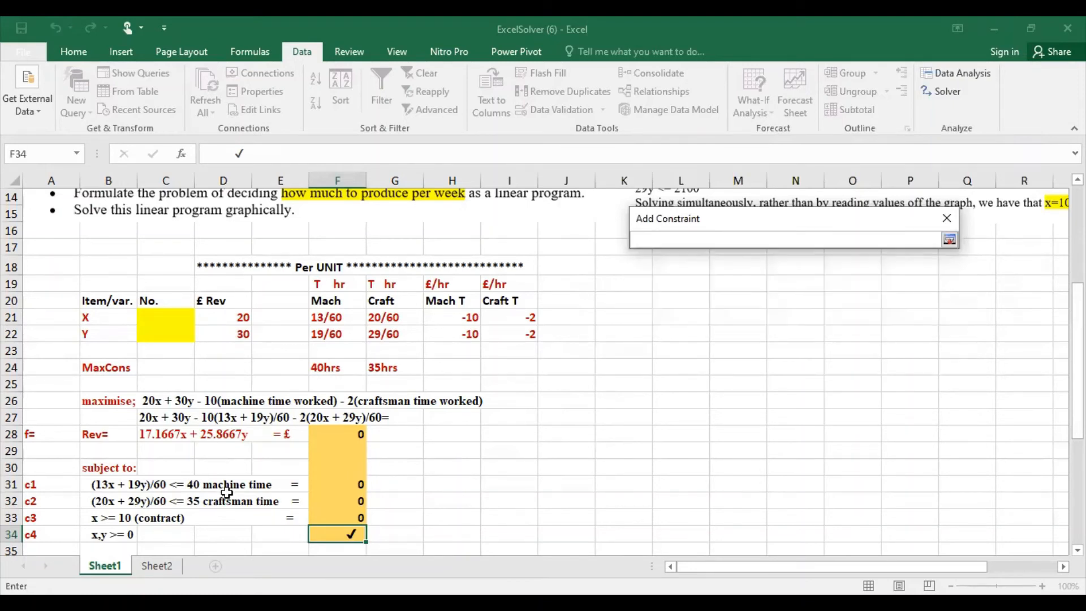
left_click(337, 501)
left_click(950, 242)
left_click(841, 273)
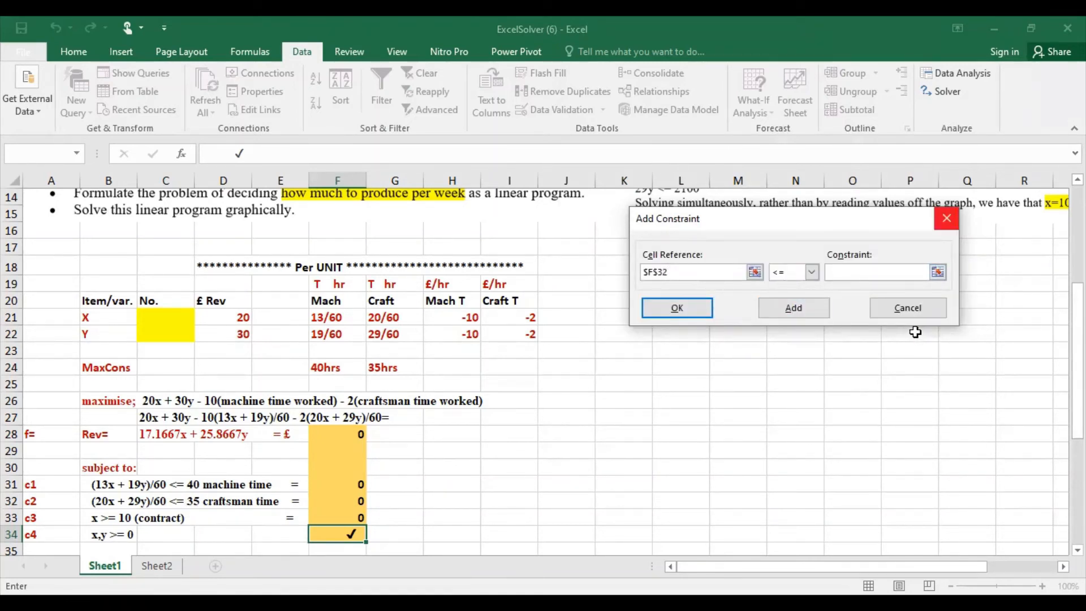
type("35")
left_click(764, 307)
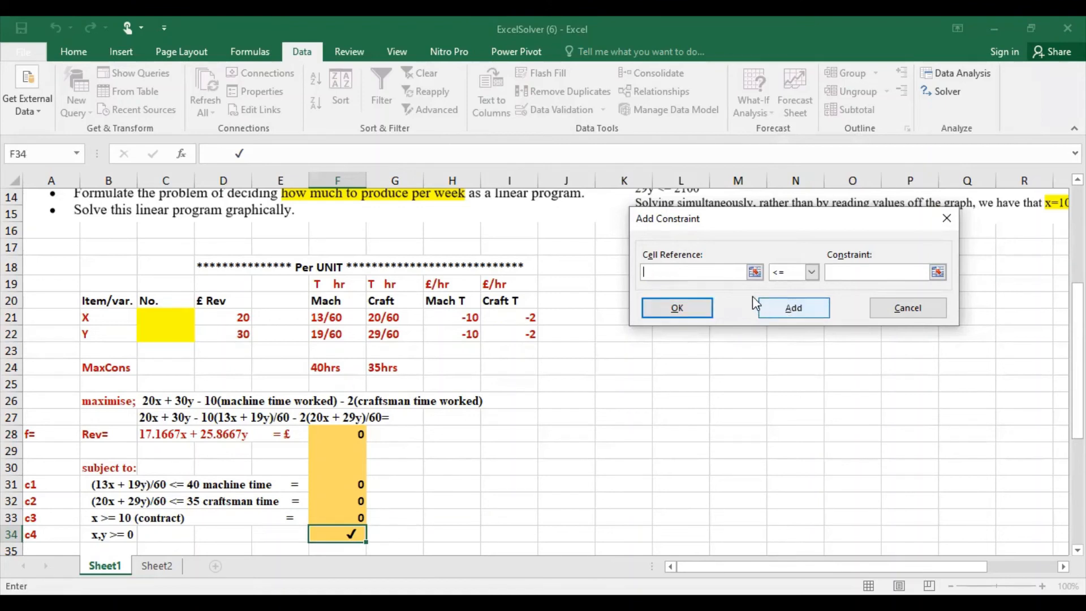
Add a final Solver constraint requiring the contract cell F33 to be >= 10, and return to the Solver parameters.
left_click(750, 273)
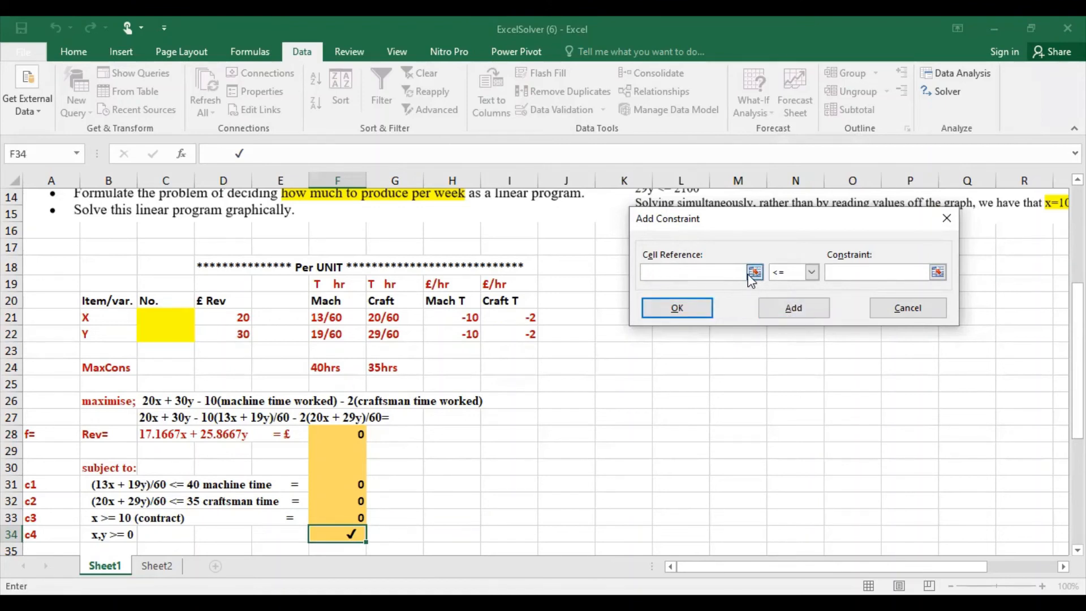
left_click(314, 518)
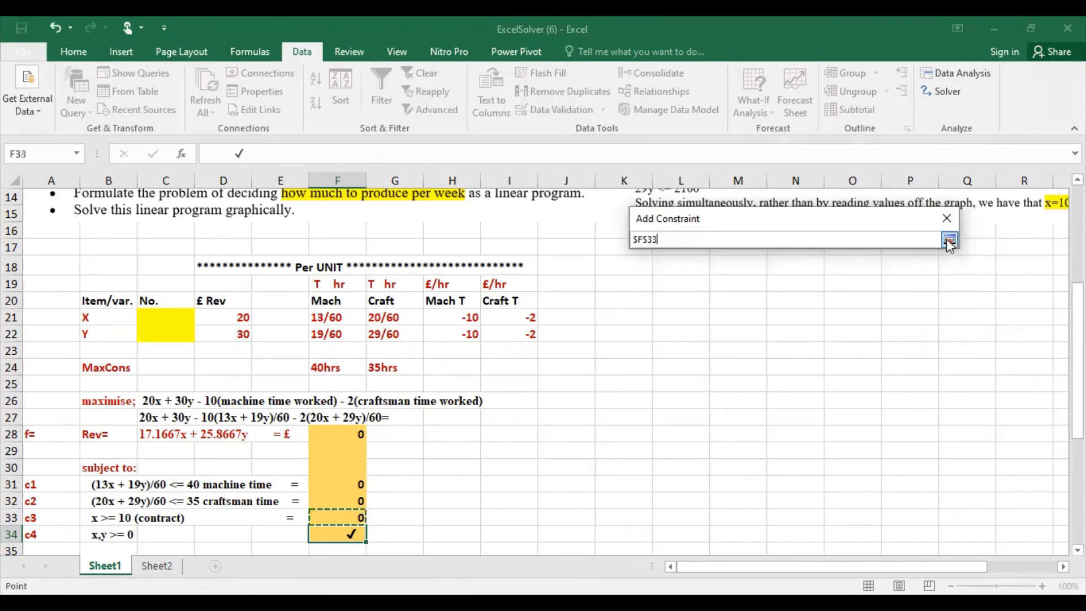
key("Return")
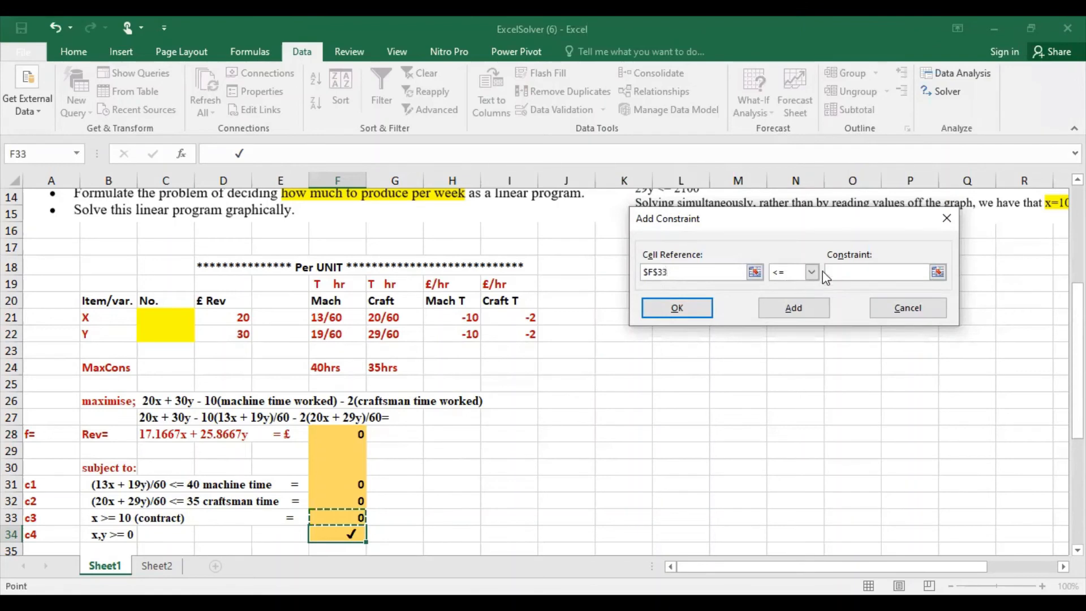
left_click(812, 272)
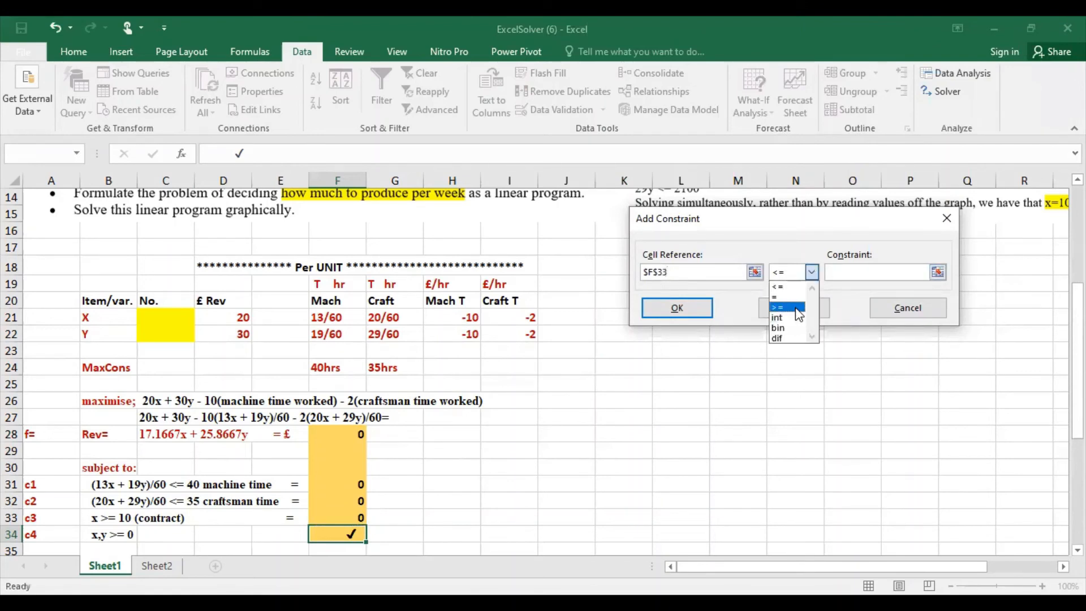
left_click(798, 313)
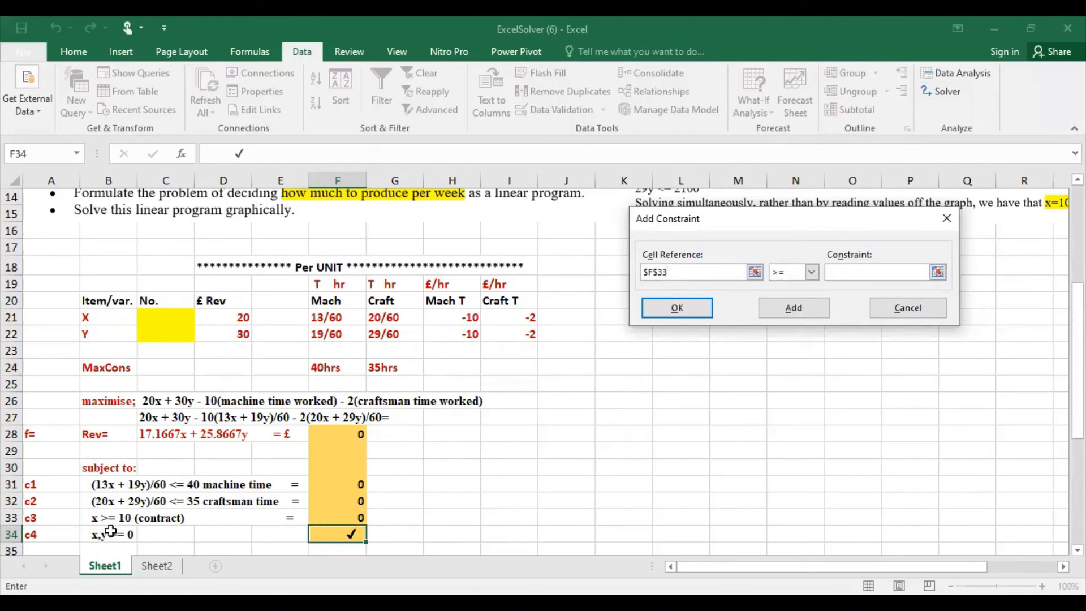
left_click(902, 271)
type("10")
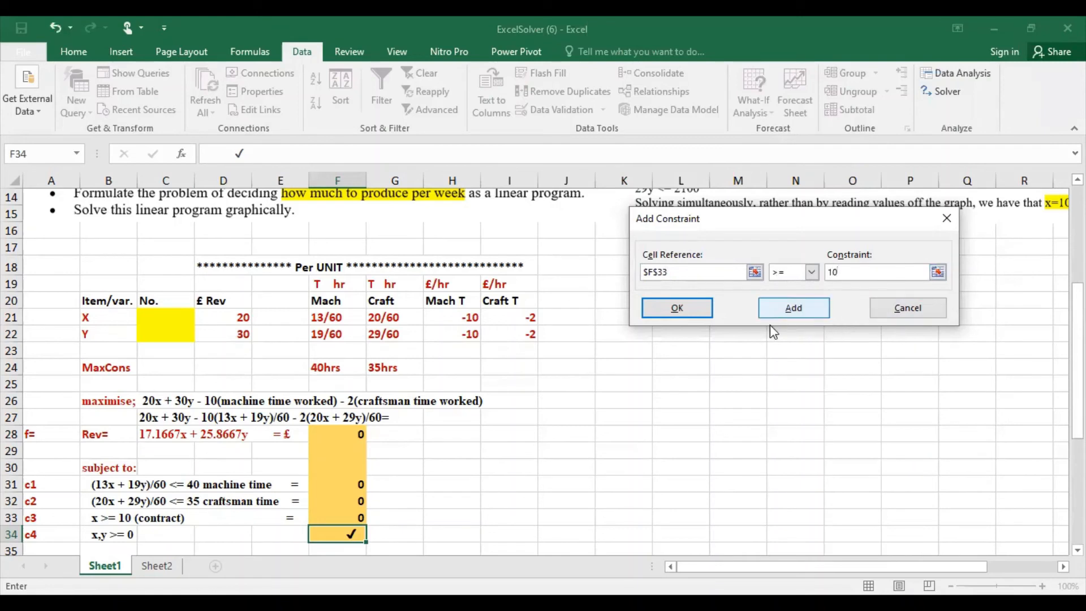
left_click(706, 315)
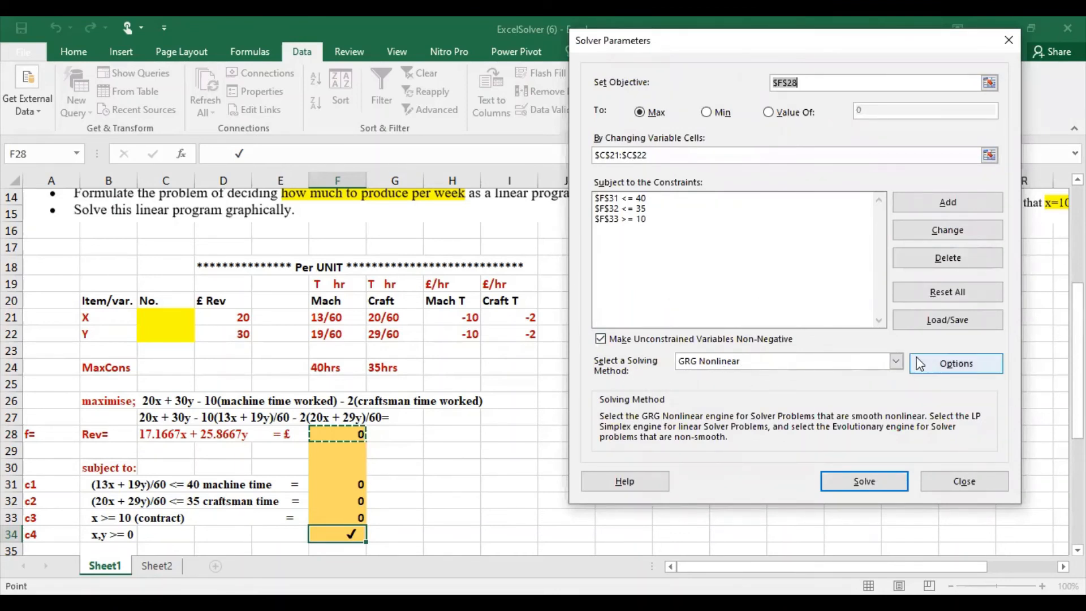
Solve the model with the GRG Nonlinear method and keep the Solver solution.
left_click(897, 362)
left_click(899, 363)
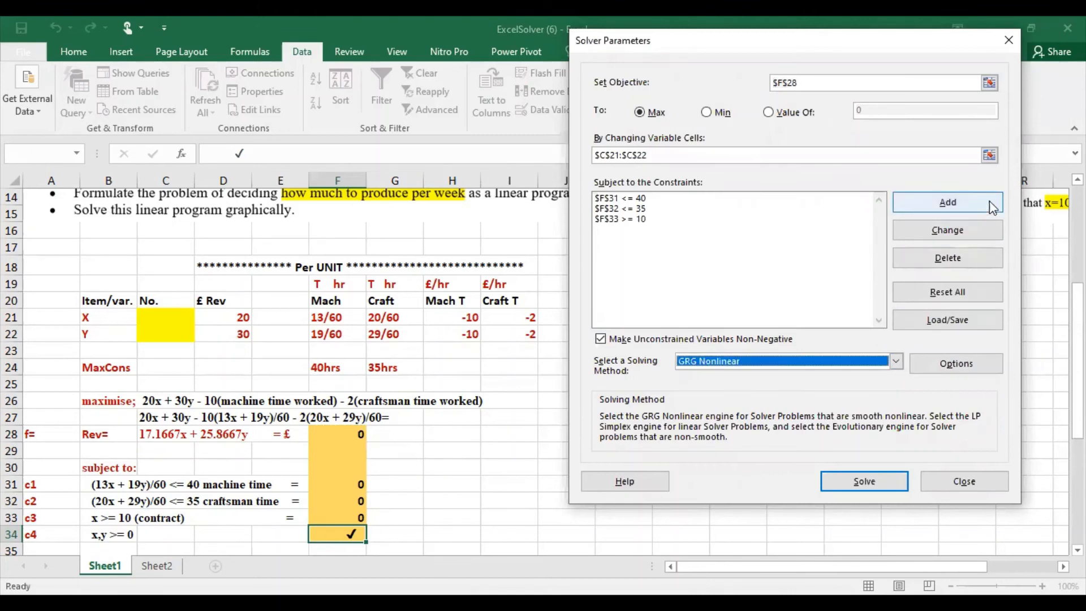
left_click(846, 484)
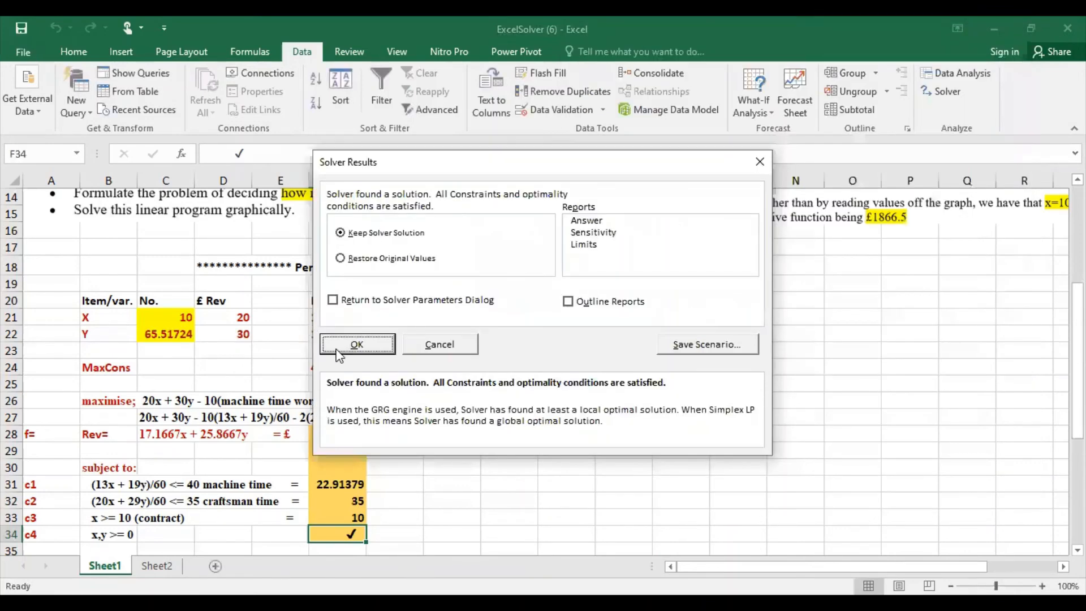
left_click(340, 351)
Review the solved X and Y quantities in C21:C22, the constraint cells F31 to F33 and the revenue in F28.
mouse_move(161, 317)
left_mouse_down()
mouse_move(155, 334)
mouse_move(160, 318)
left_mouse_up()
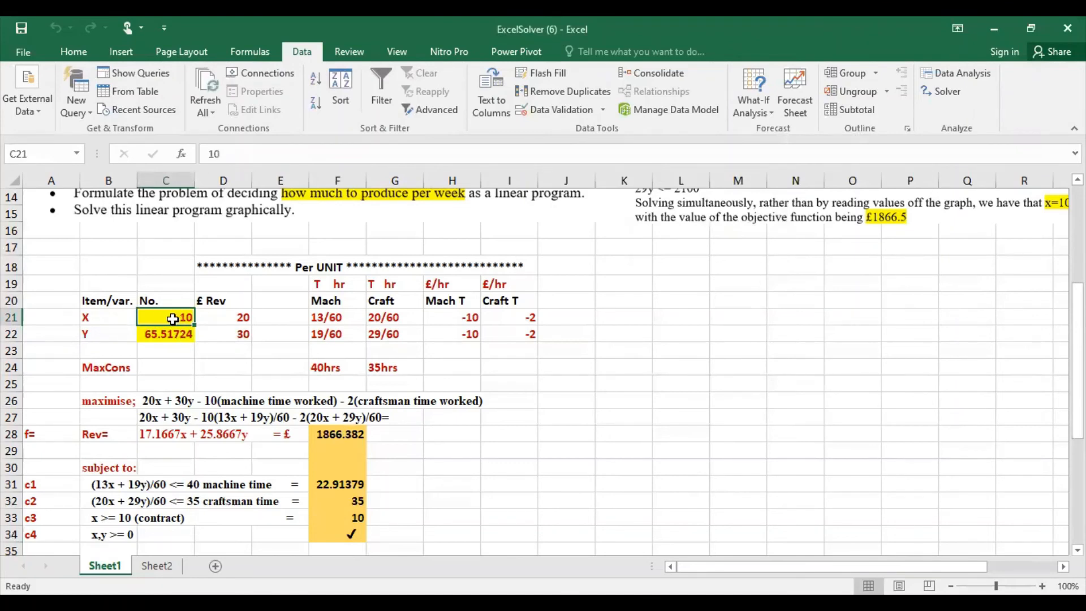
left_click(149, 335)
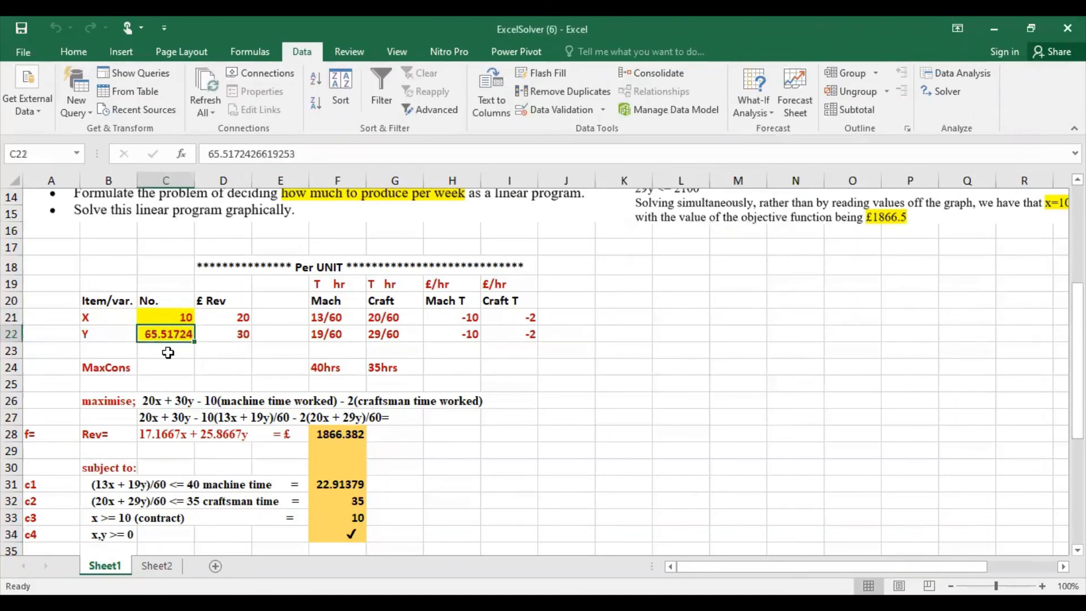
left_click(361, 498)
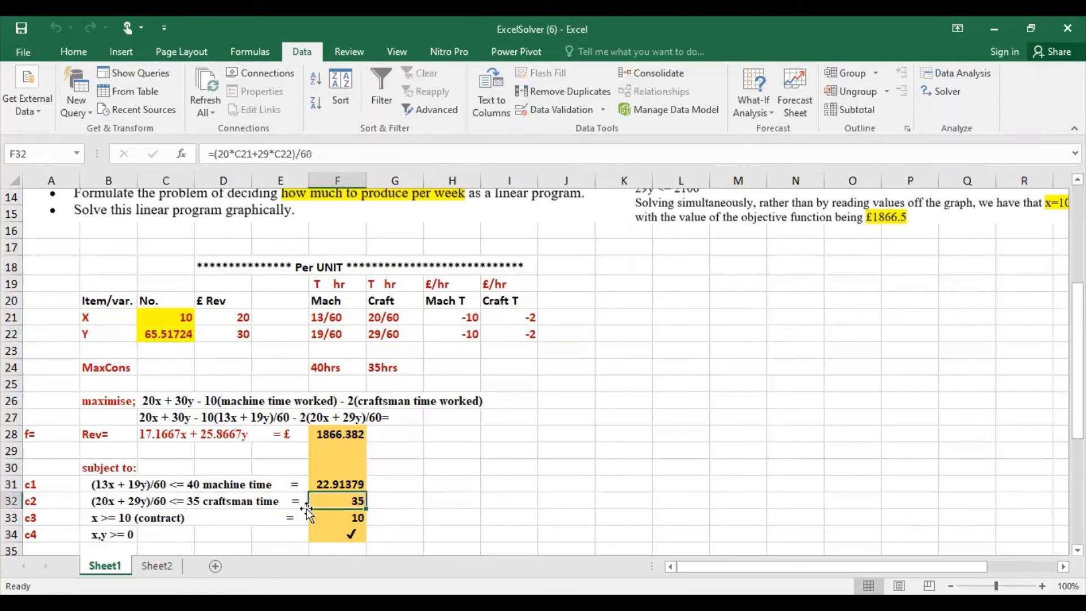
left_click(336, 485)
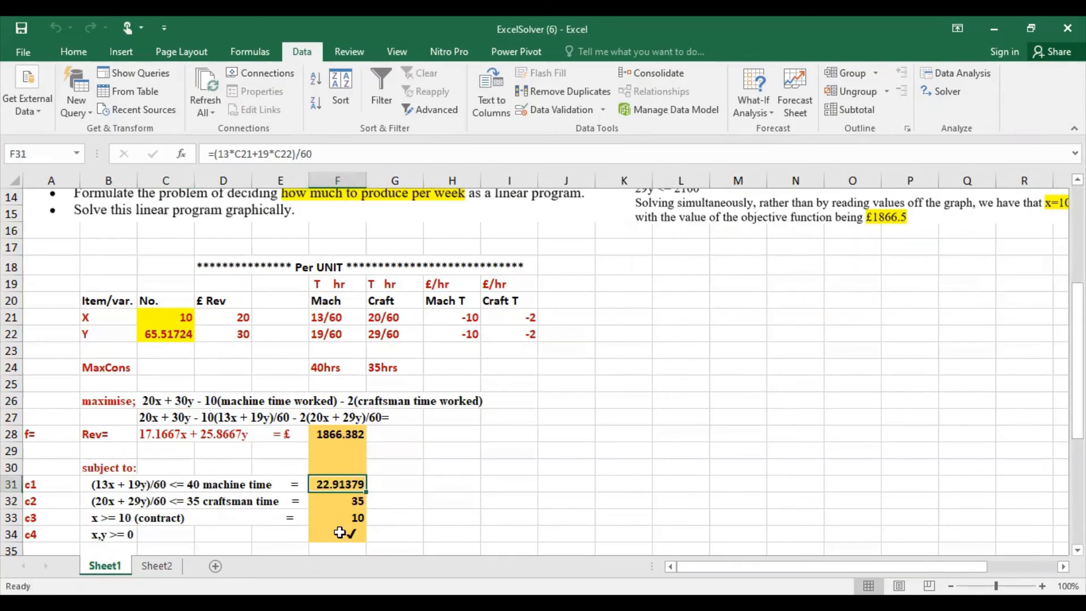
left_click(340, 516)
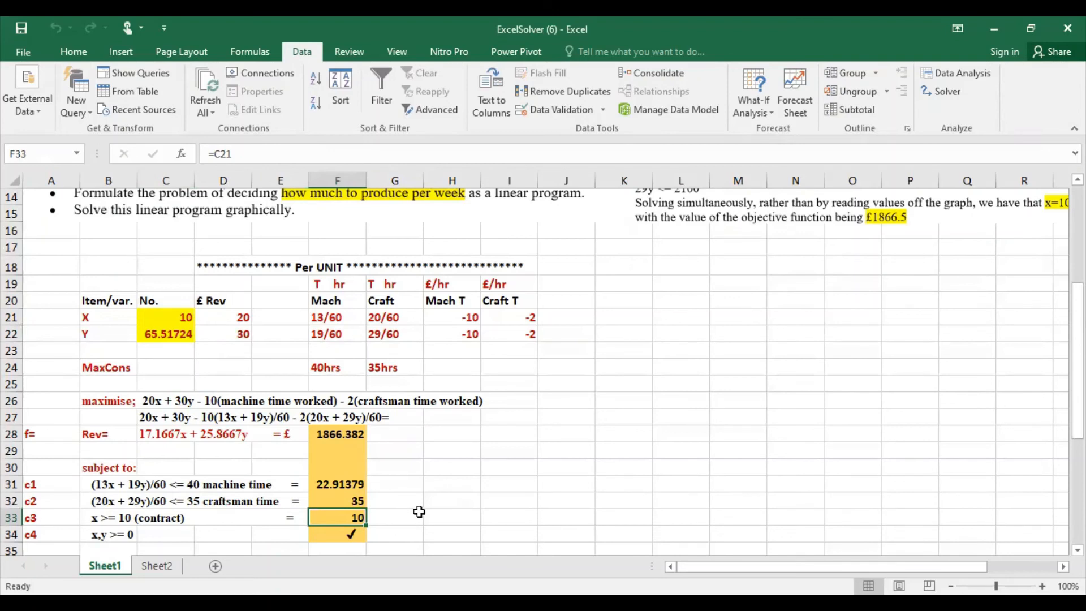
left_click(327, 435)
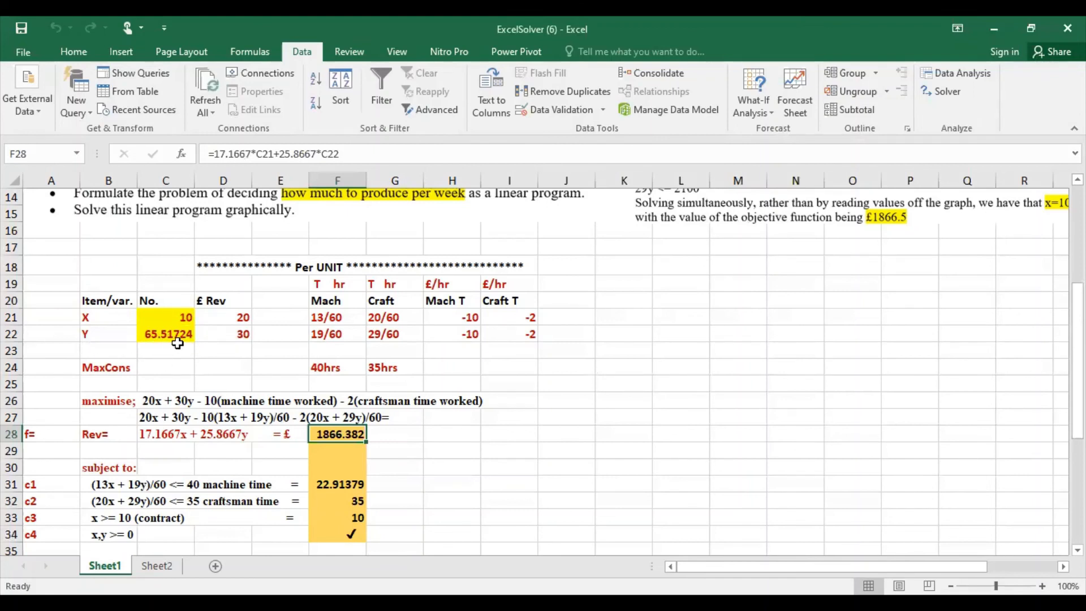
left_click(585, 421)
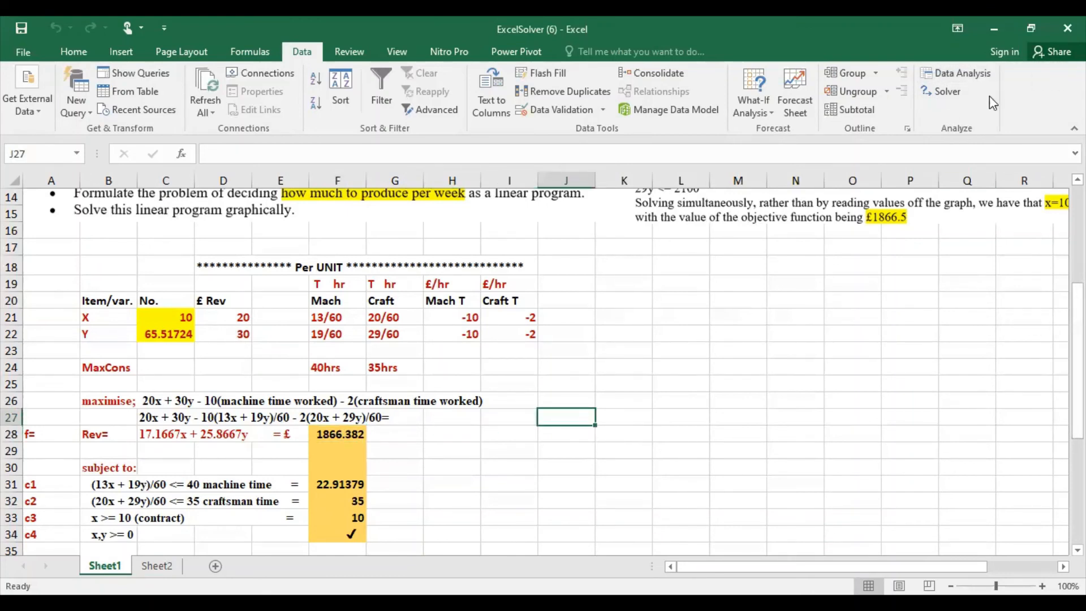
Open the Backstage view for the workbook.
left_click(30, 49)
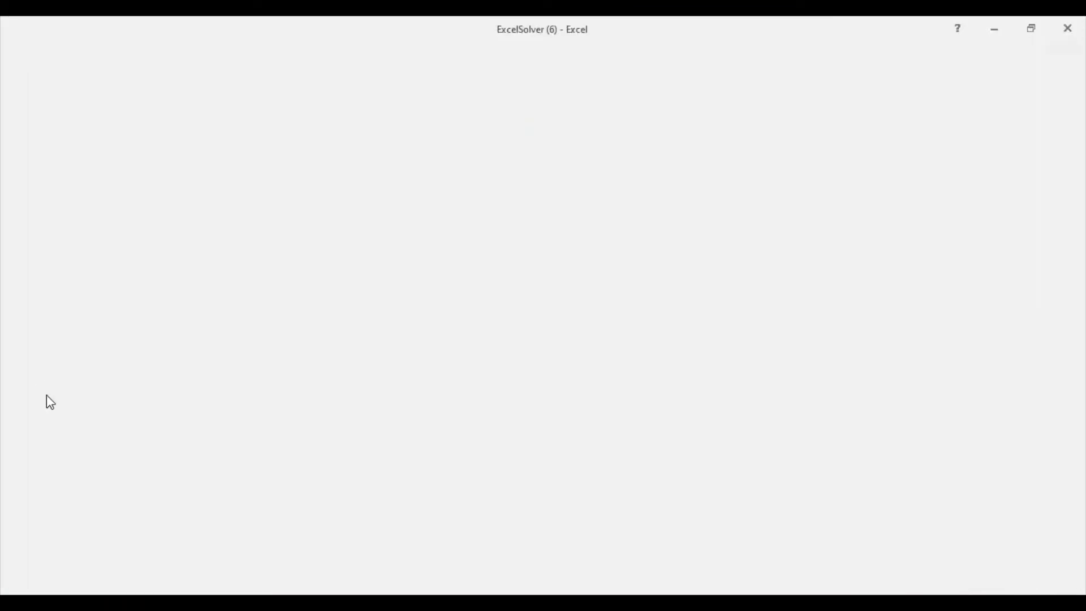